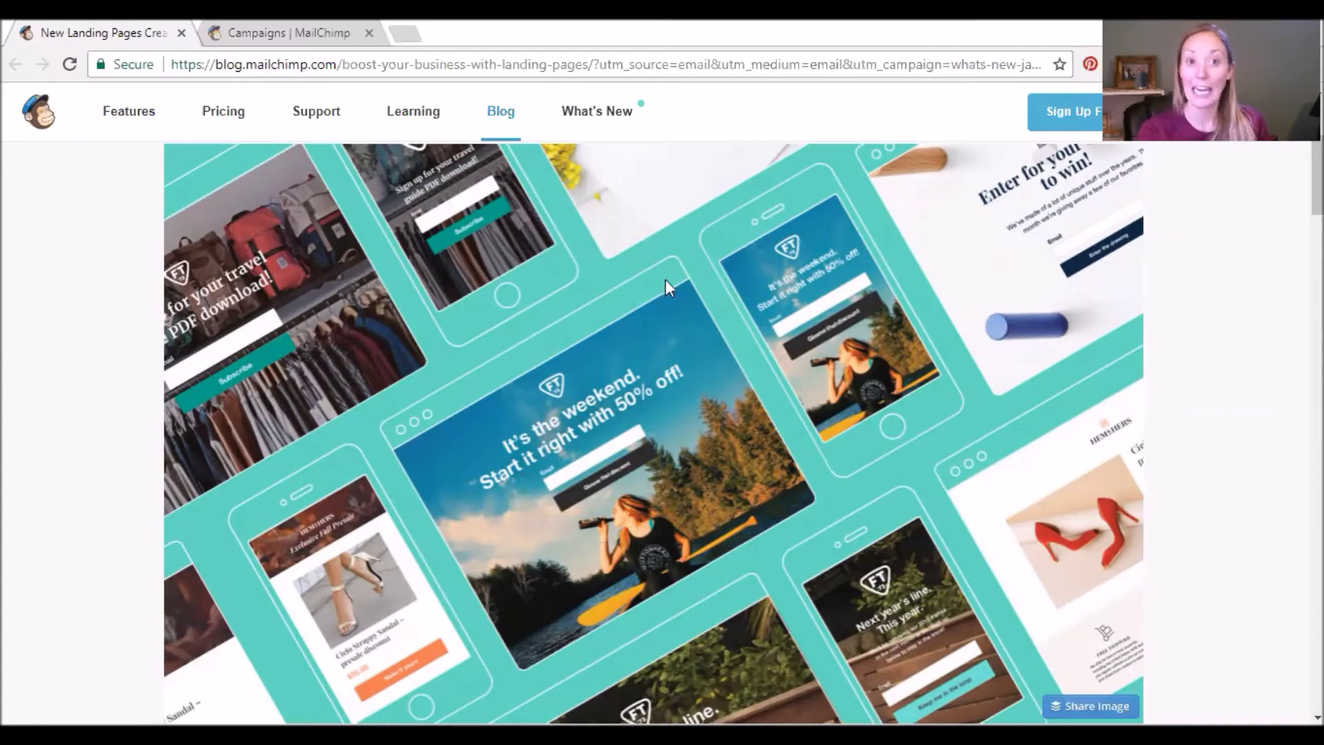
Step: Scroll through the current page to review it before creating the landing page
scroll(768, 400, down, 5)
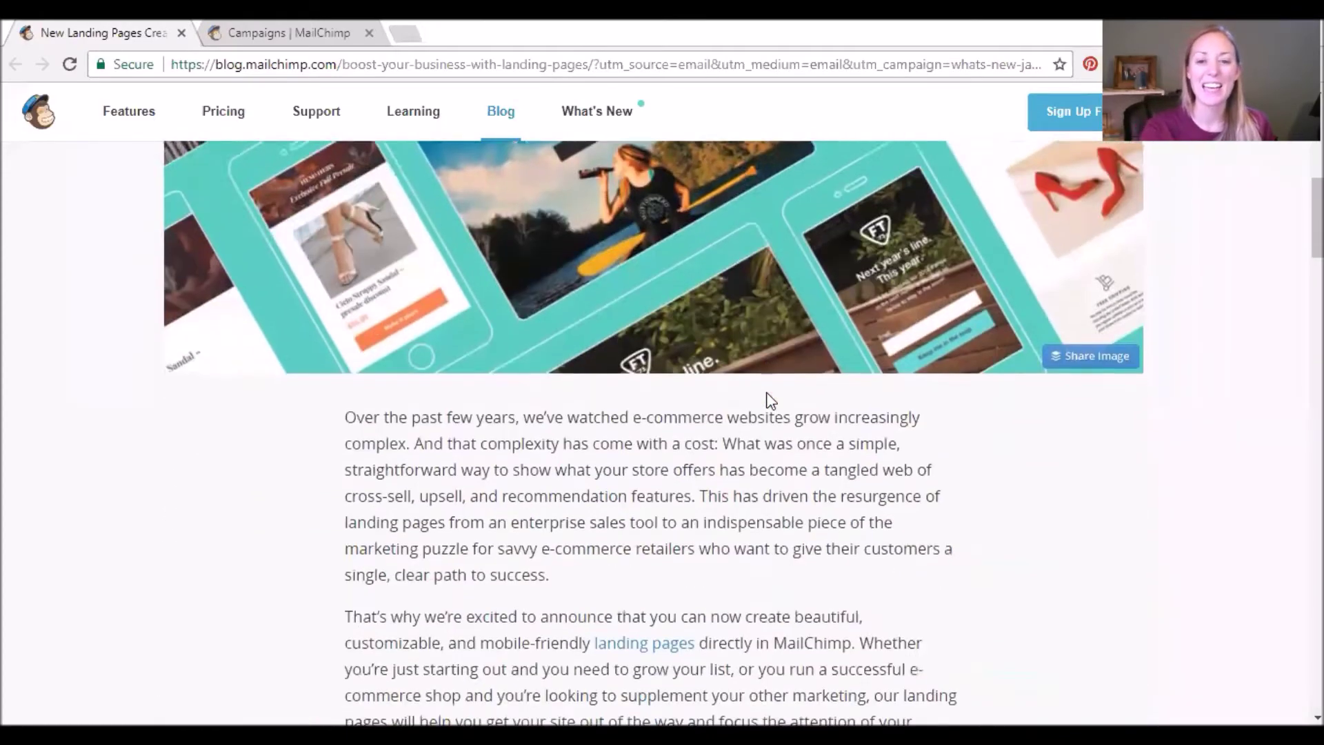
scroll(771, 400, up, 5)
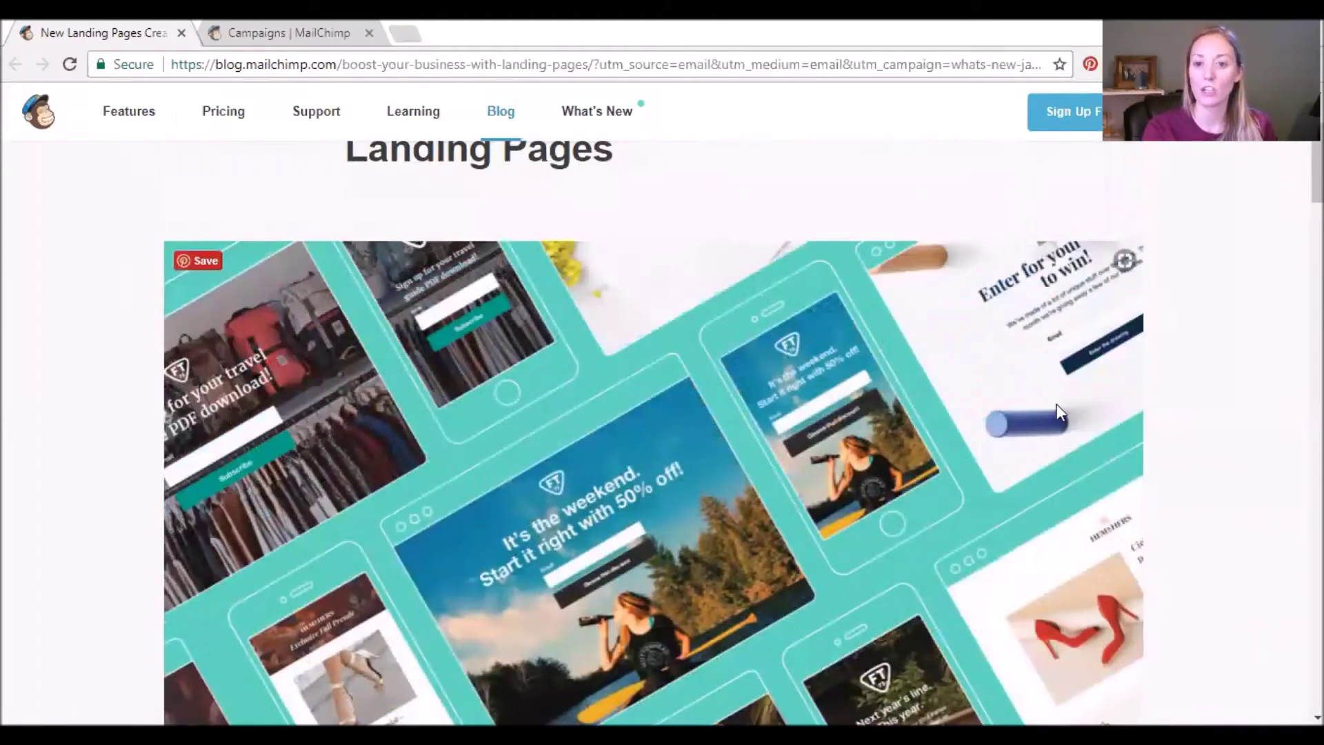
scroll(1030, 443, down, 15)
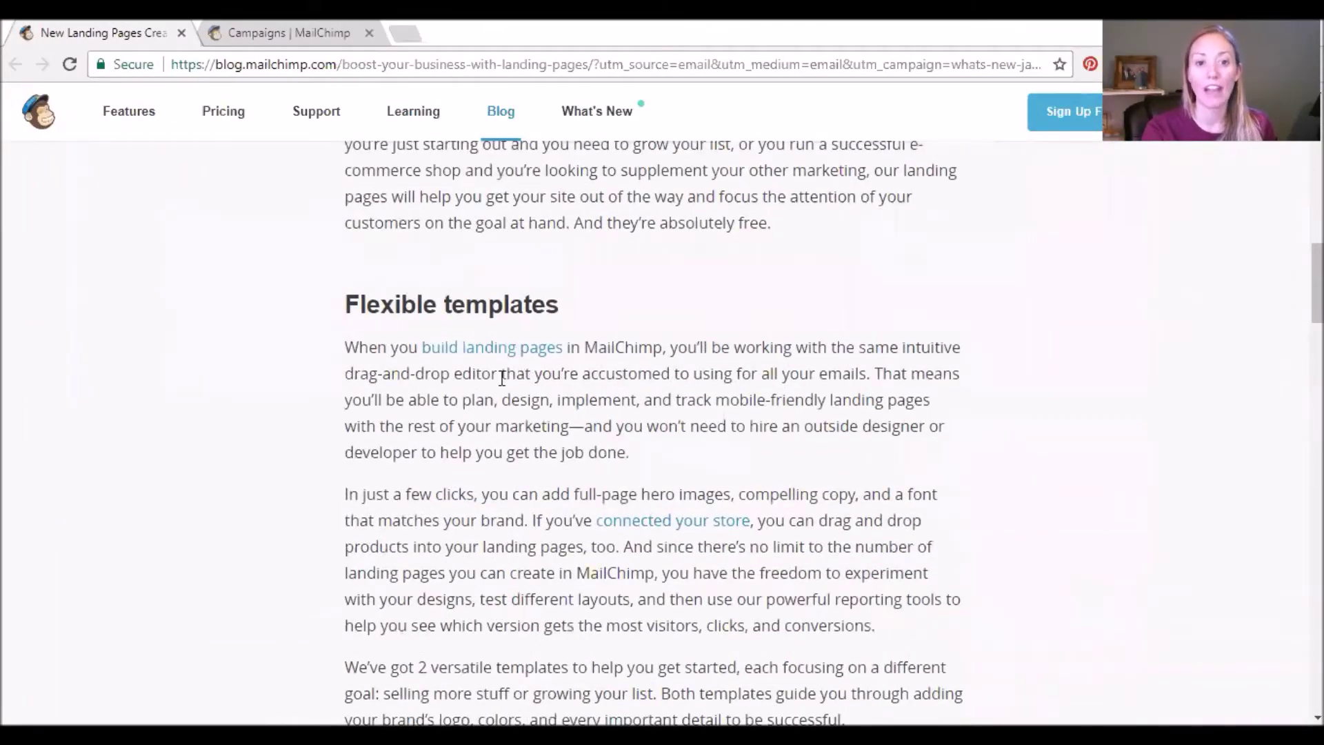
scroll(792, 397, down, 4)
scroll(753, 327, up, 2)
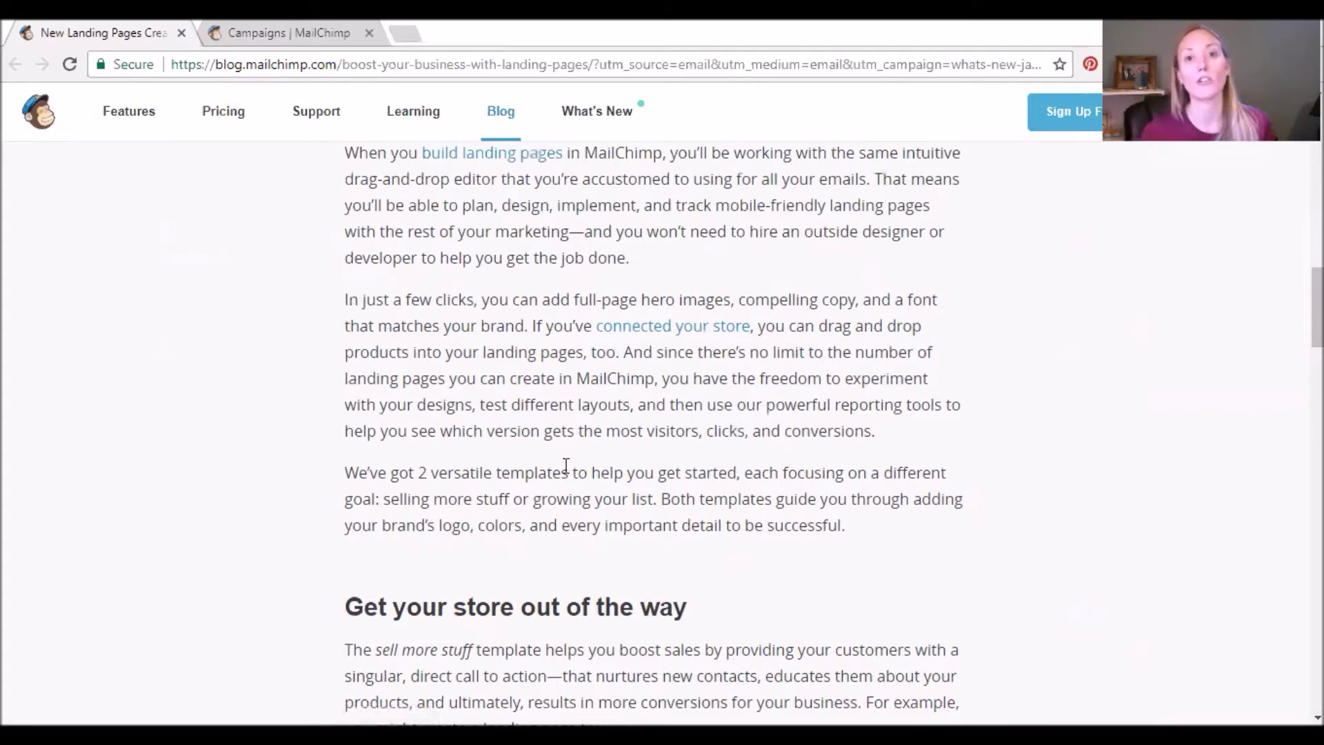
scroll(558, 402, down, 10)
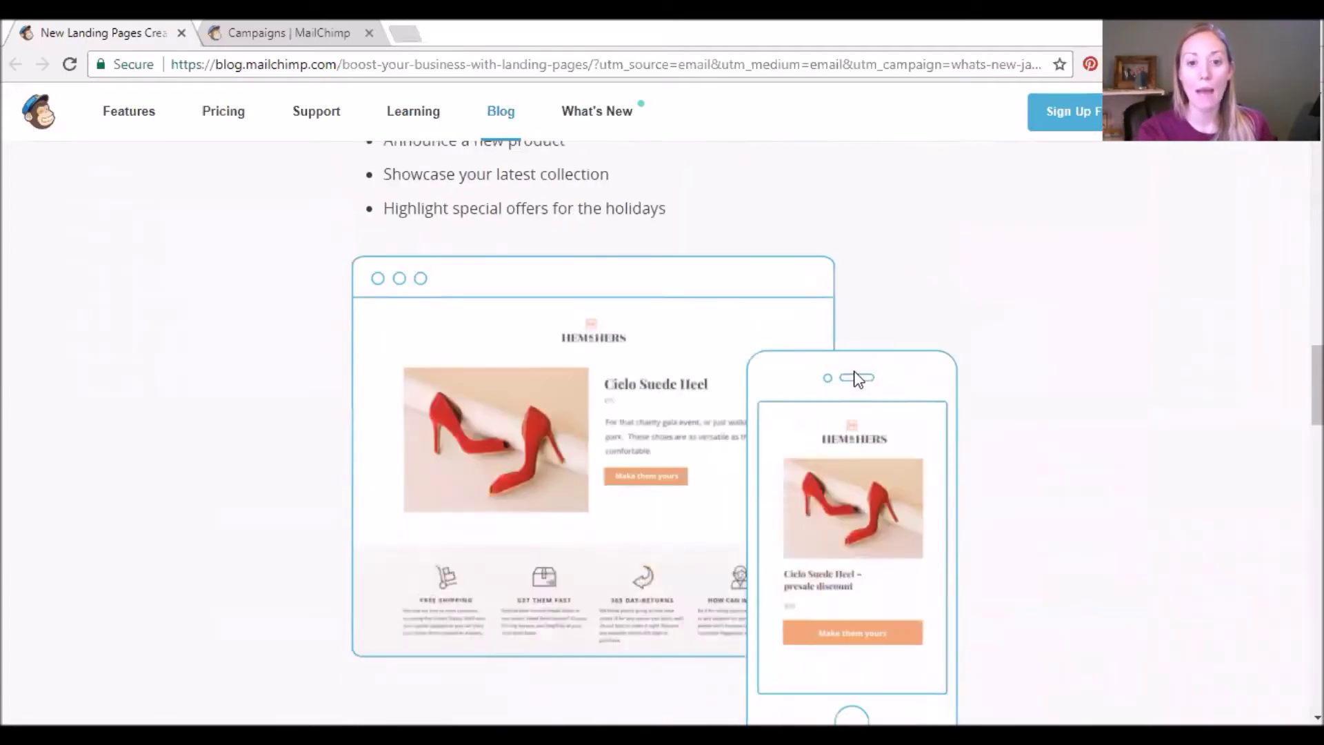
scroll(954, 359, down, 4)
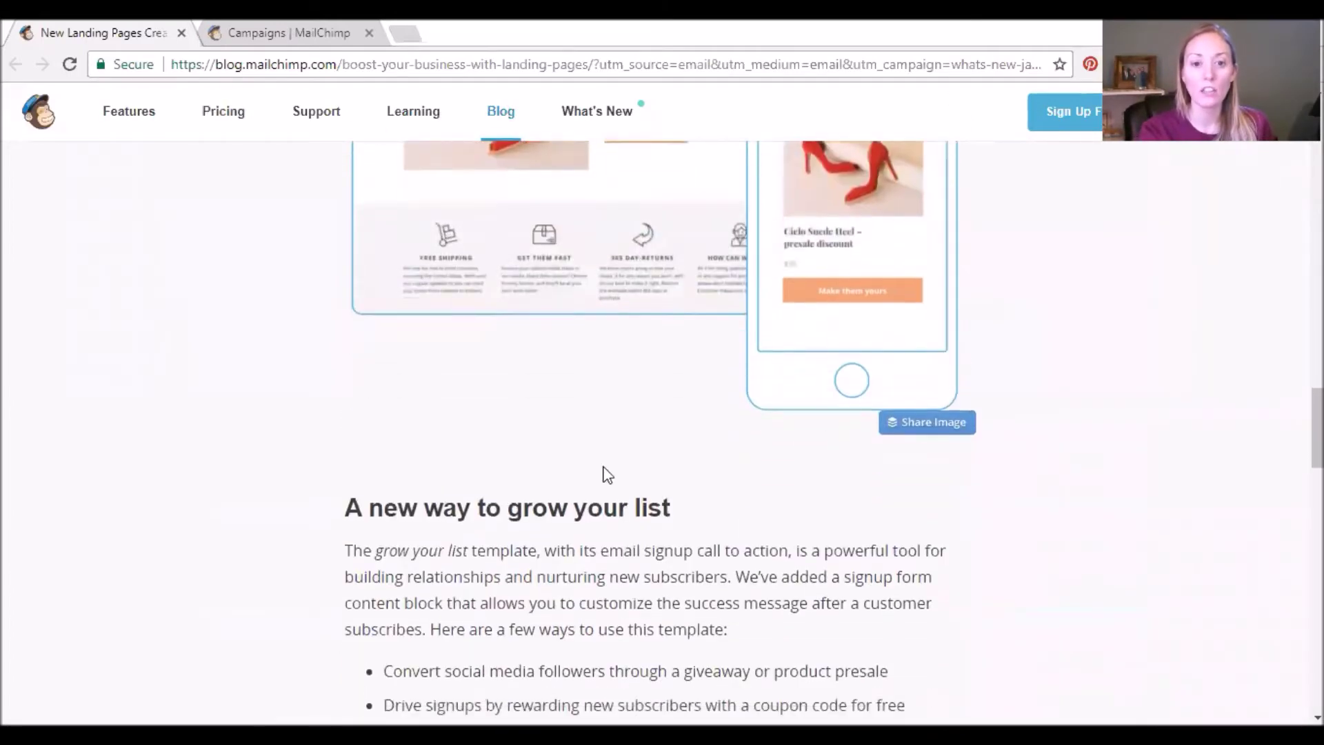
scroll(479, 500, down, 4)
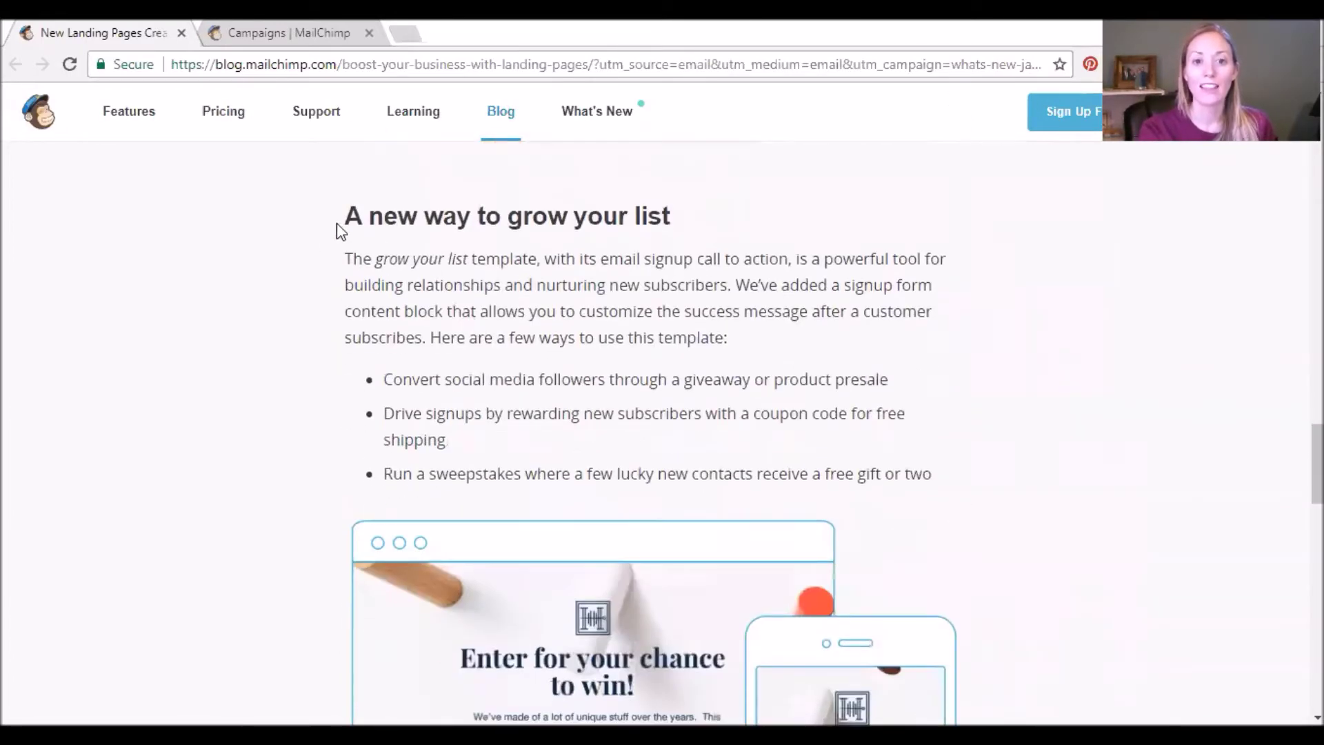
drag(705, 255, 347, 206)
click(759, 352)
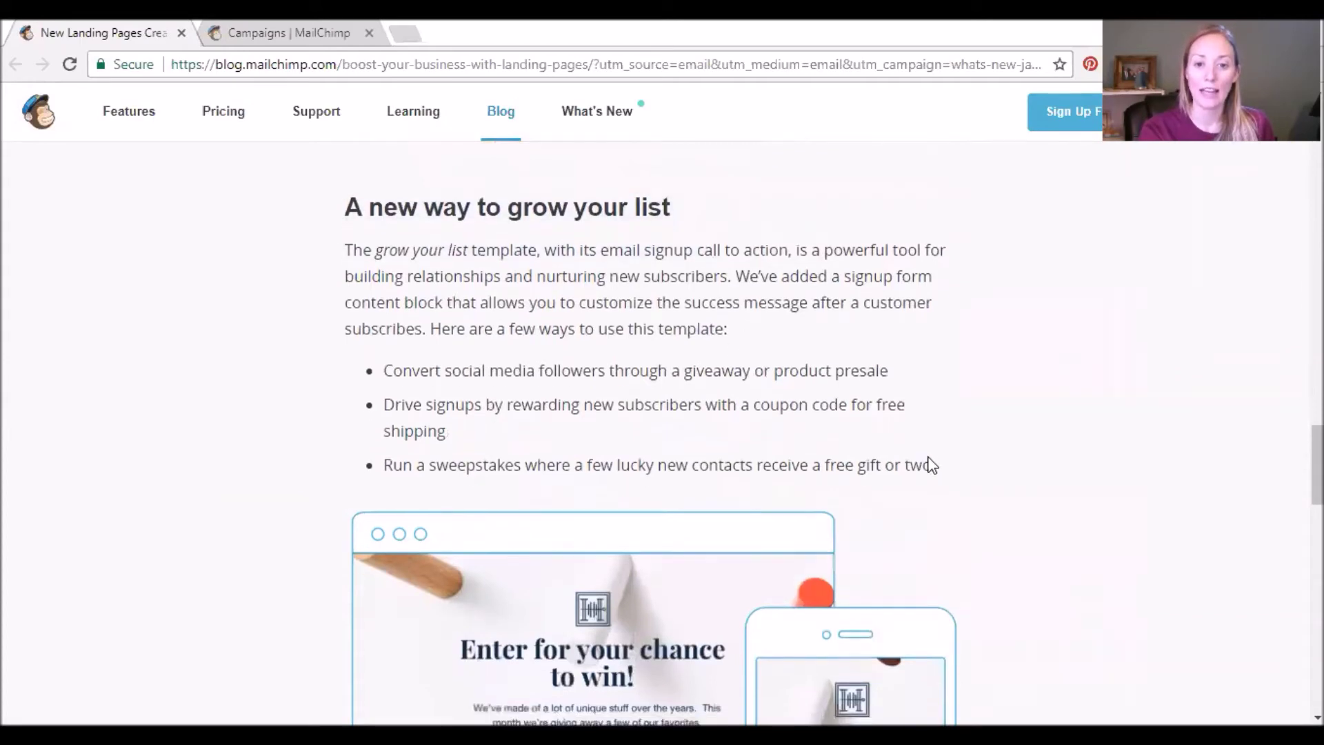
scroll(959, 496, down, 4)
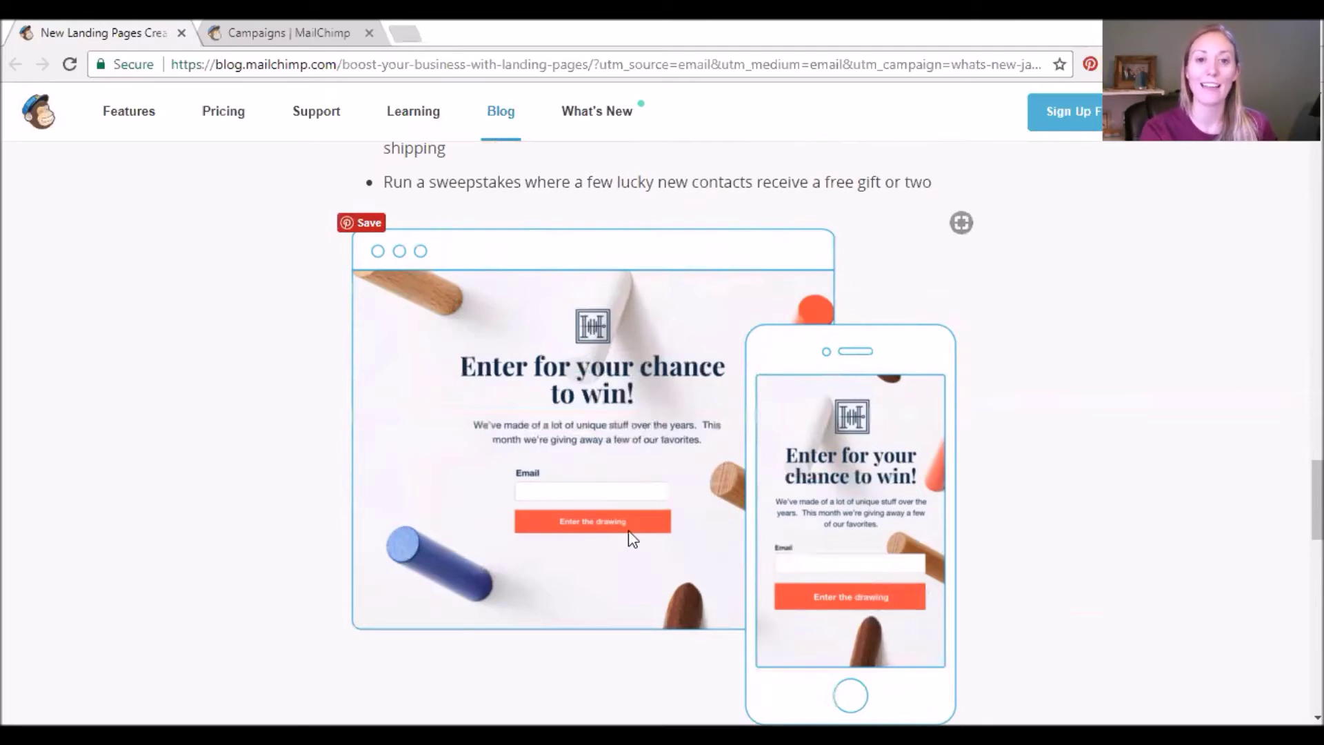
scroll(552, 522, down, 7)
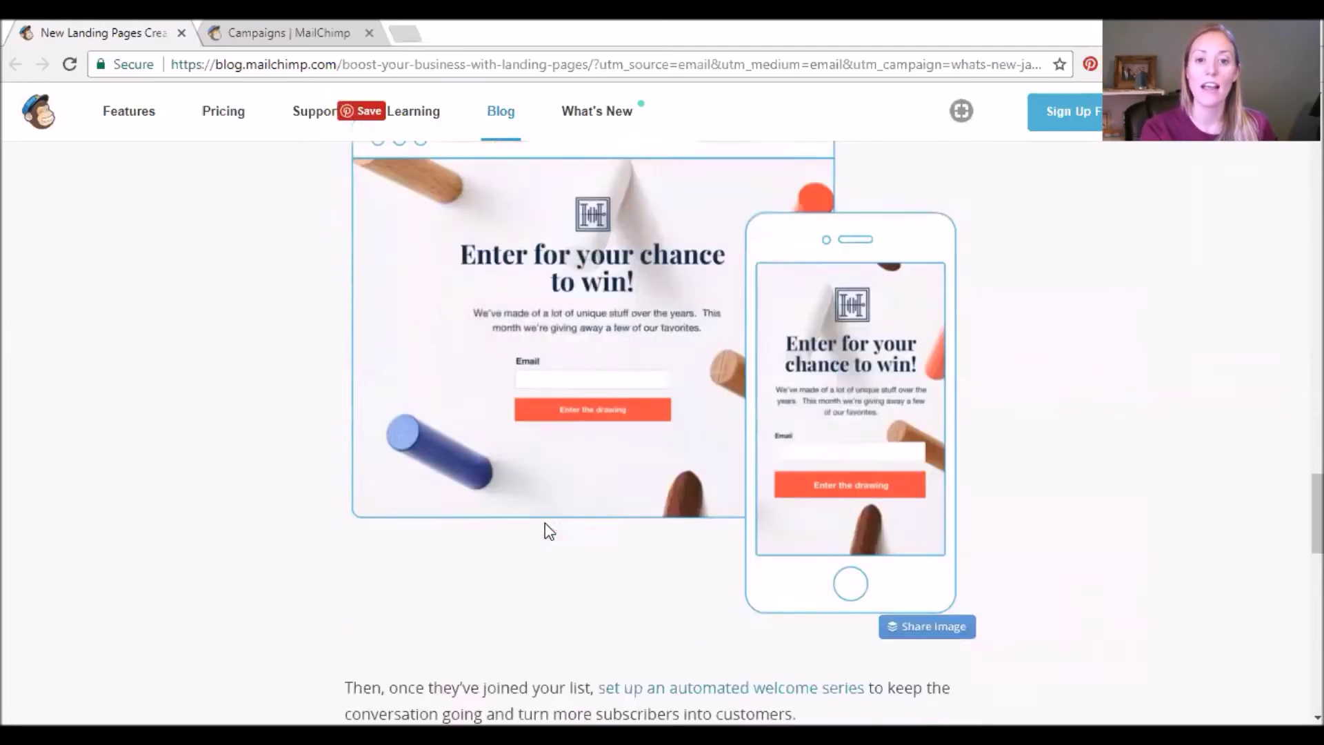
scroll(945, 553, up, 7)
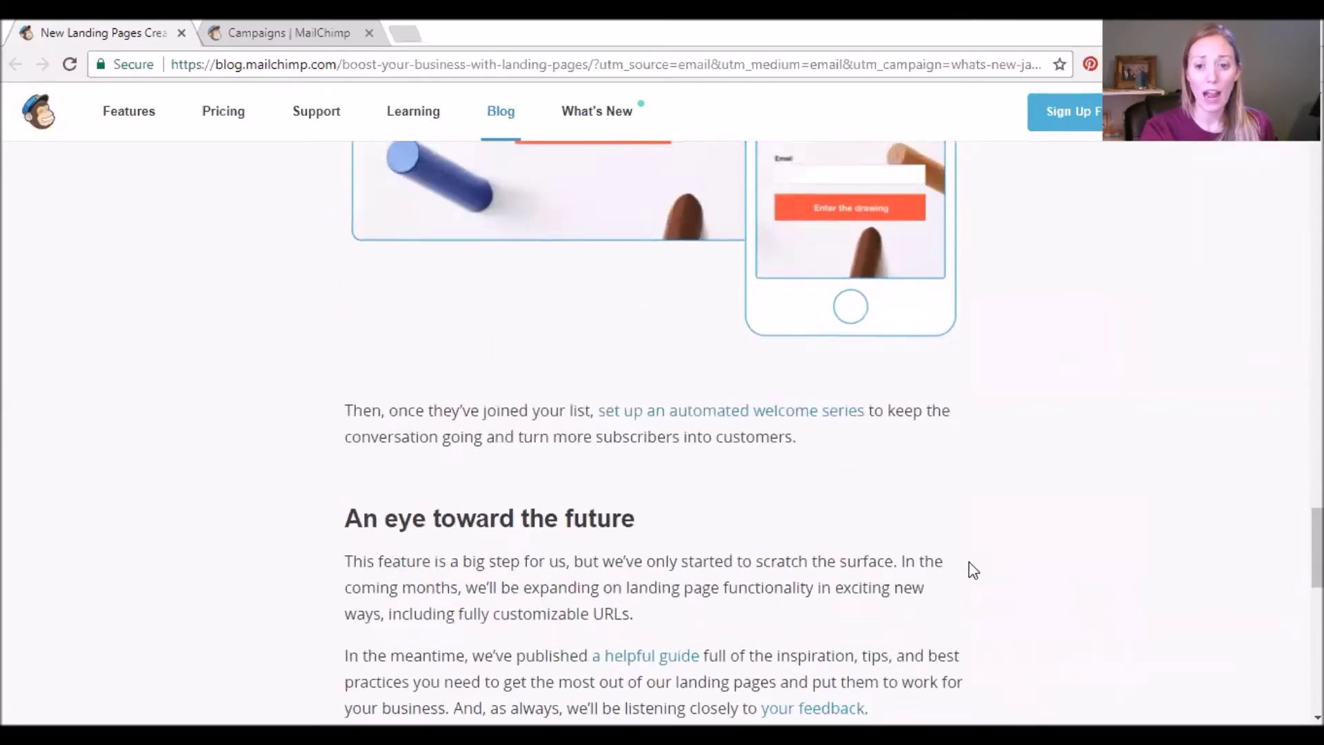
scroll(488, 260, down, 6)
scroll(689, 444, down, 6)
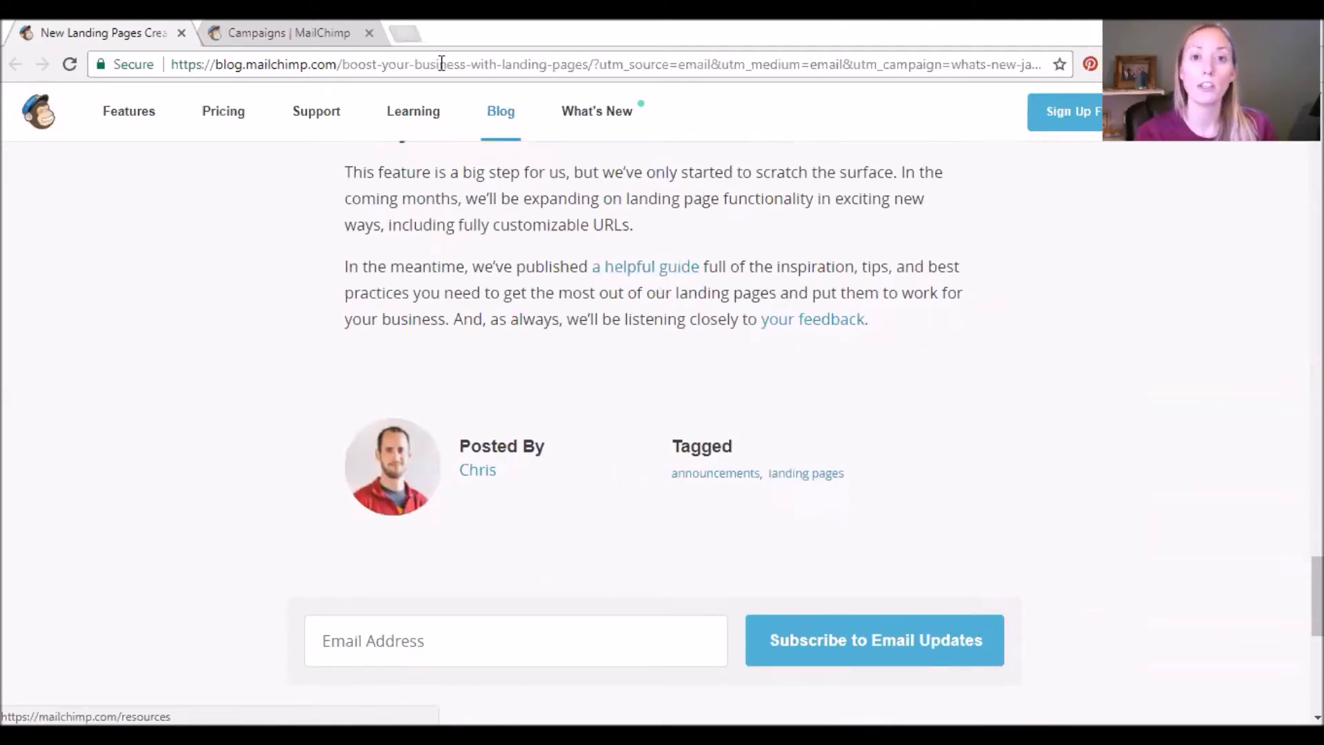
Step: From the Campaigns page, create a new campaign of type Landing Page
click(317, 31)
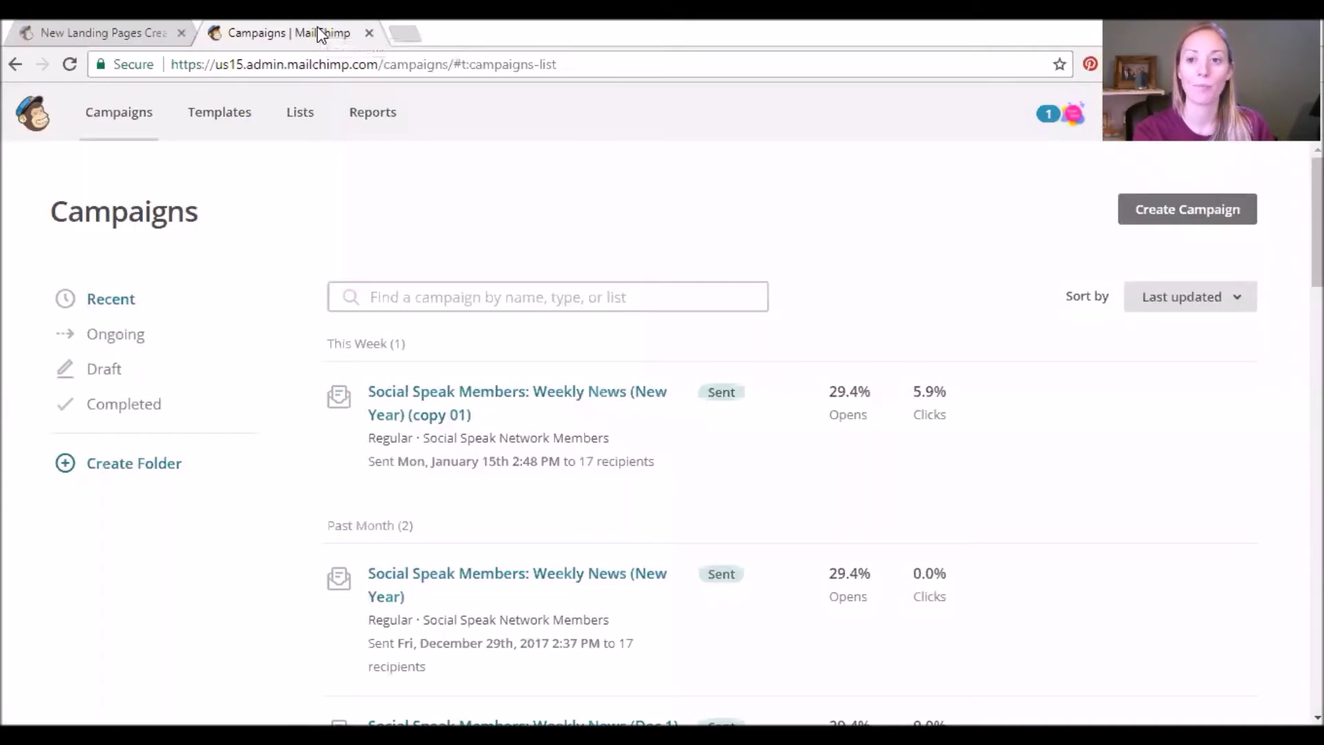
click(1166, 220)
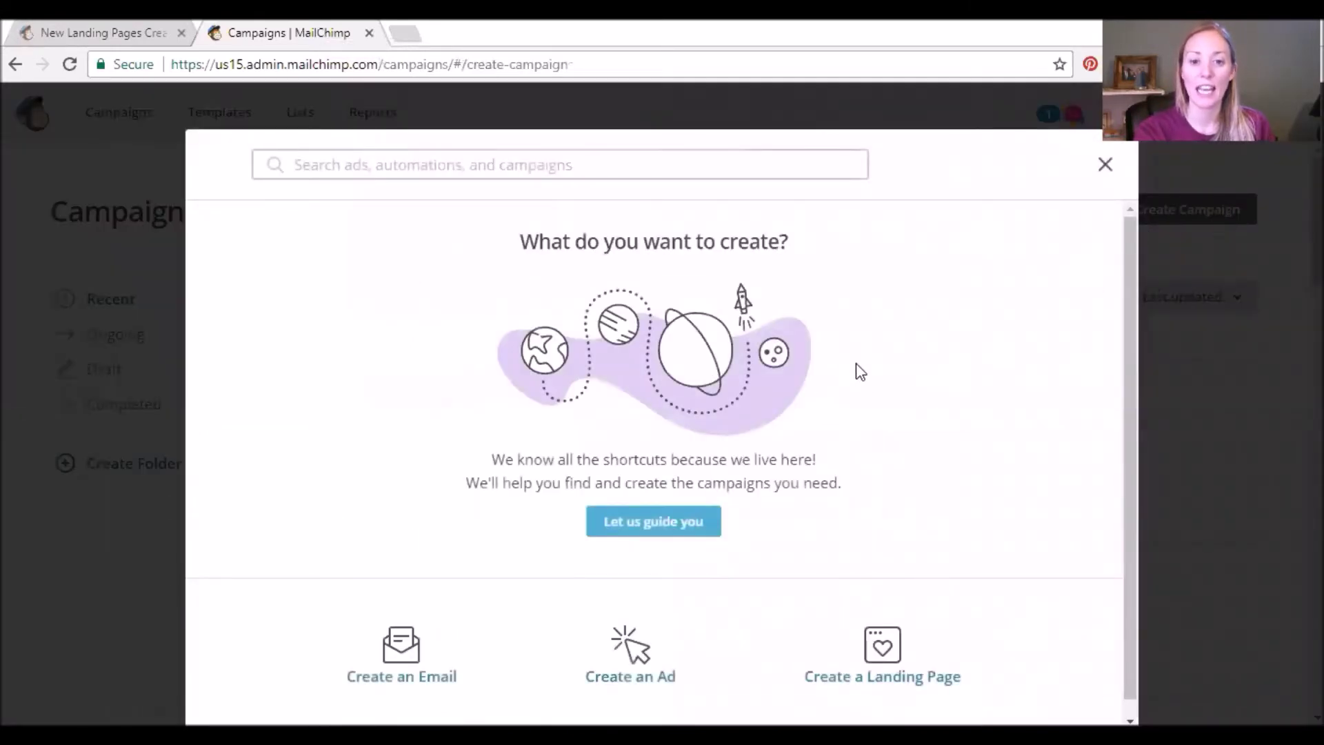
scroll(856, 363, down, 1)
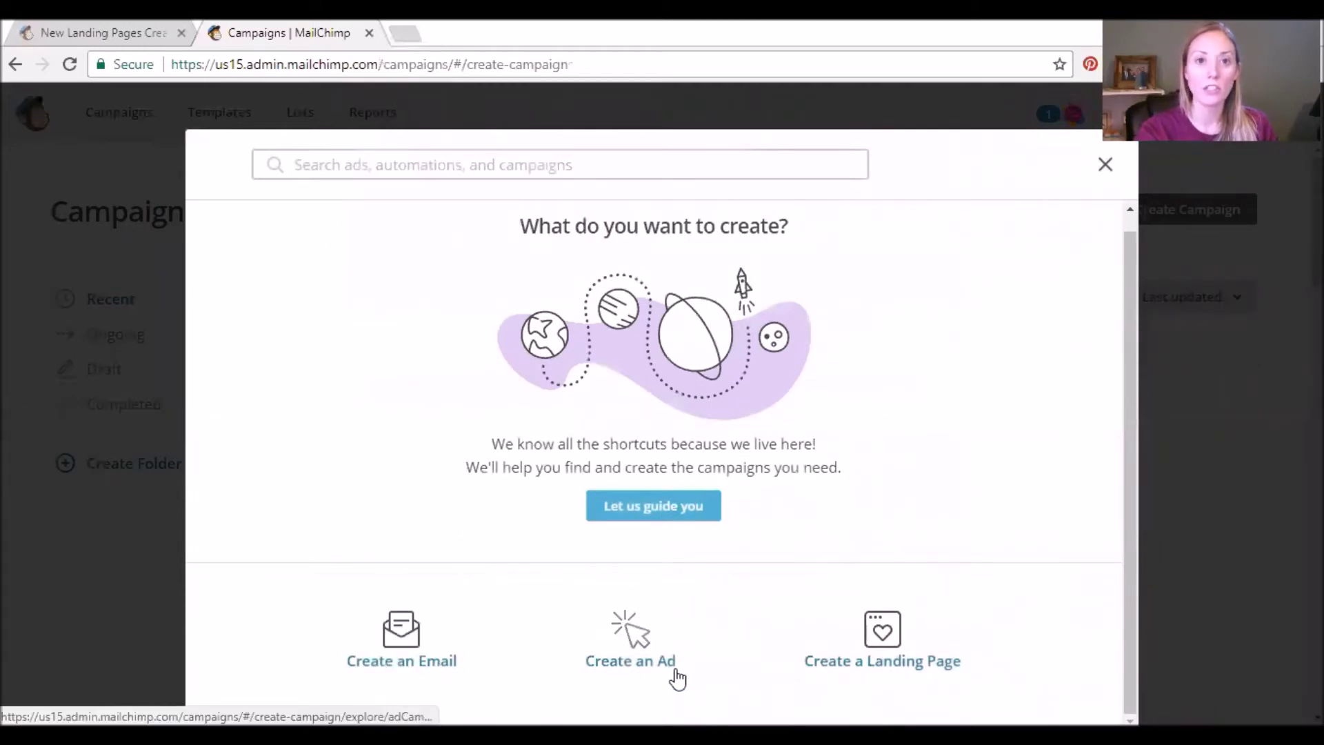
click(904, 669)
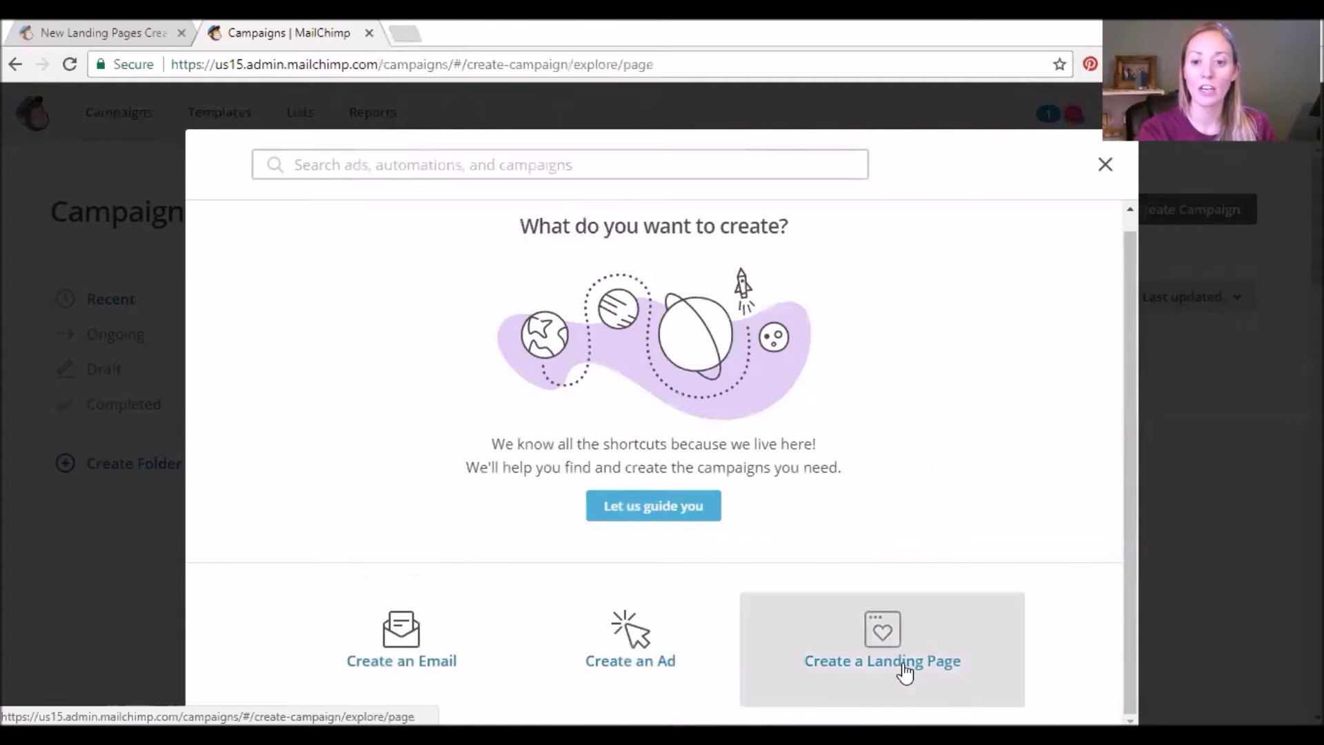
click(500, 485)
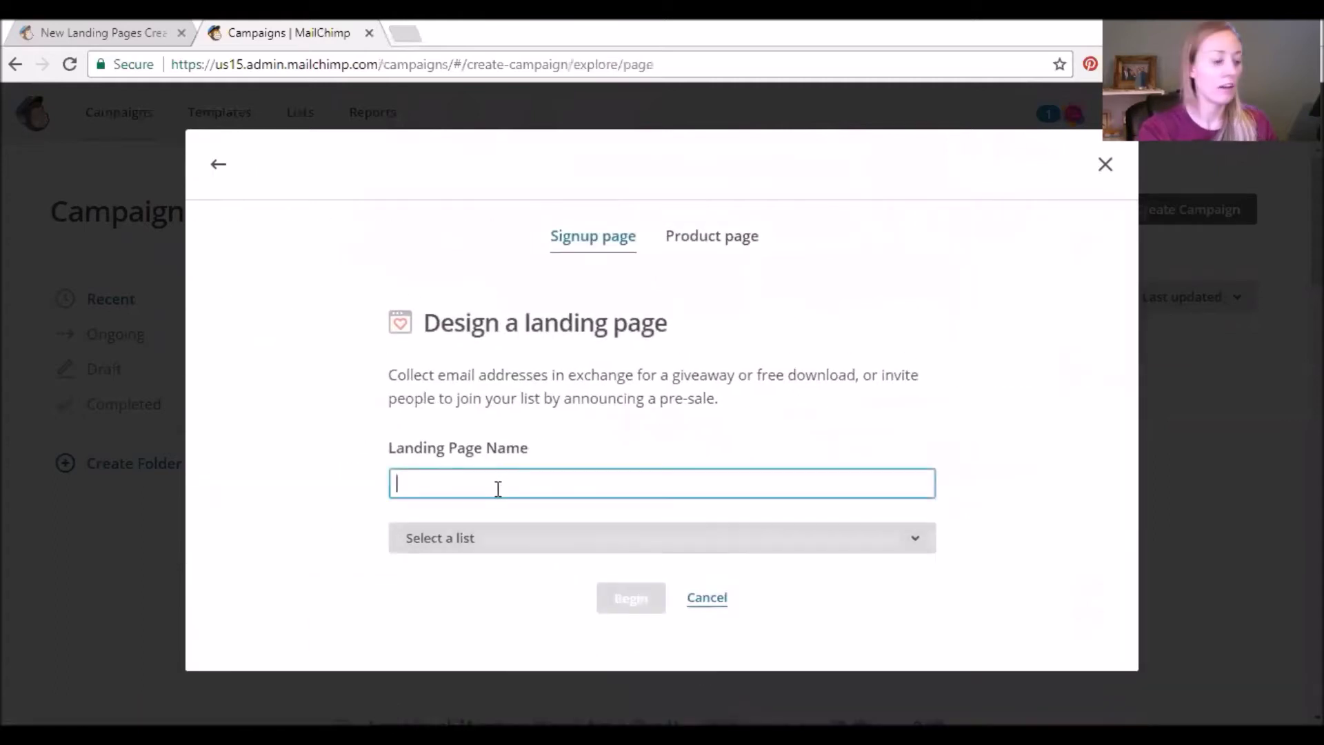
Step: Name the landing page 'Testing Page', assign the Website Sign Ups list, and begin building it
text(Testin)
key(Down)
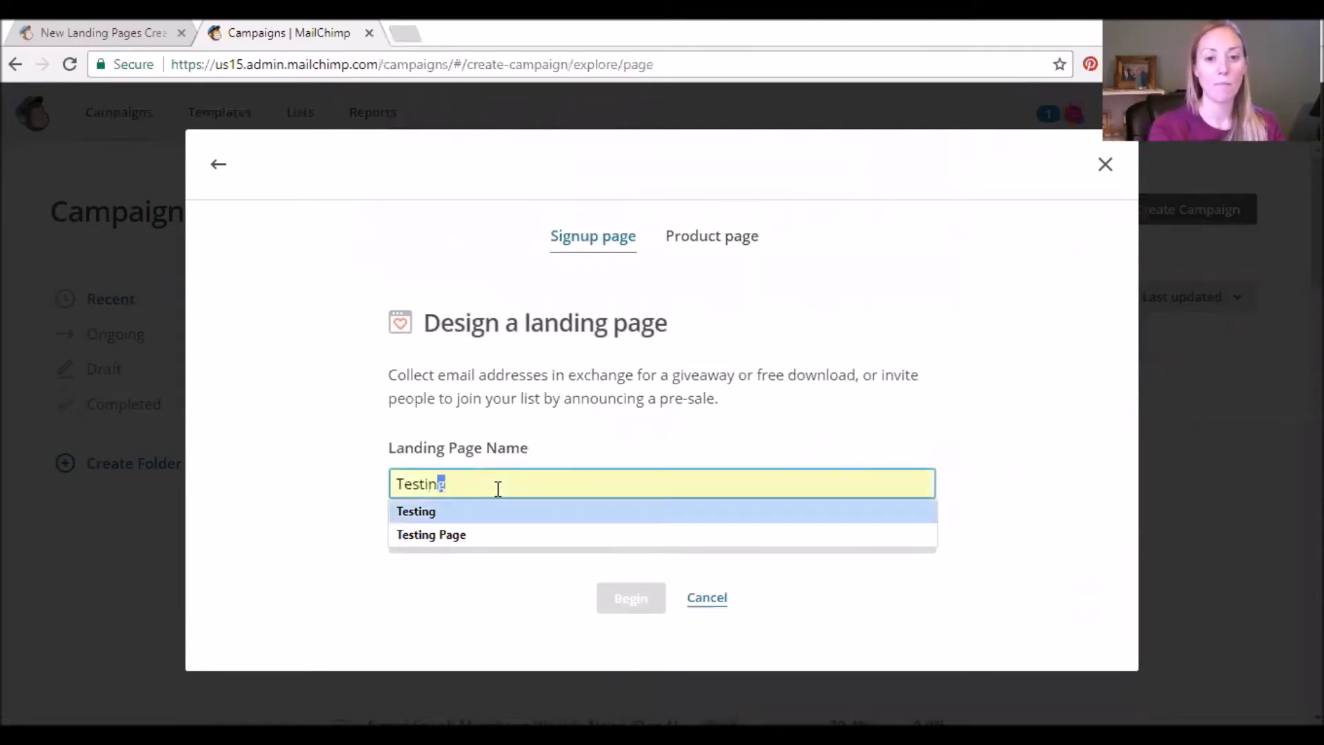
key(Down)
key(Return)
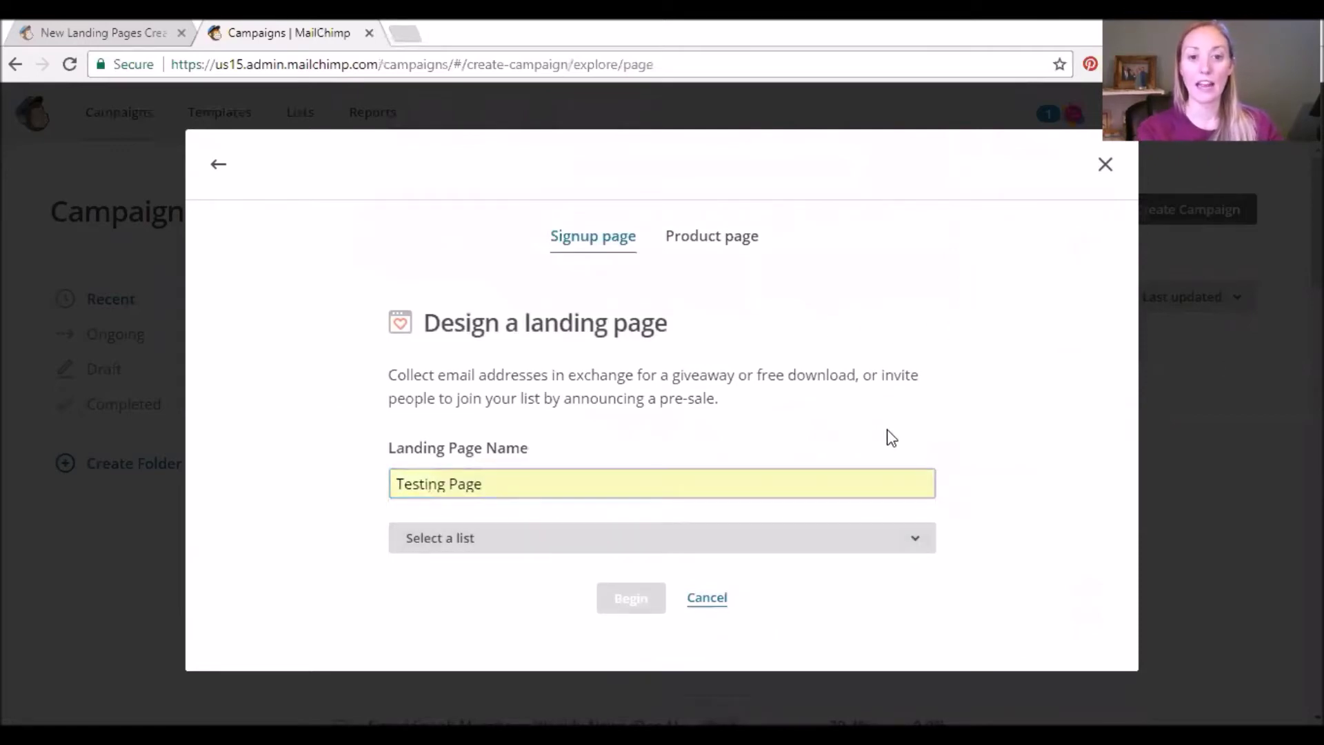
click(810, 548)
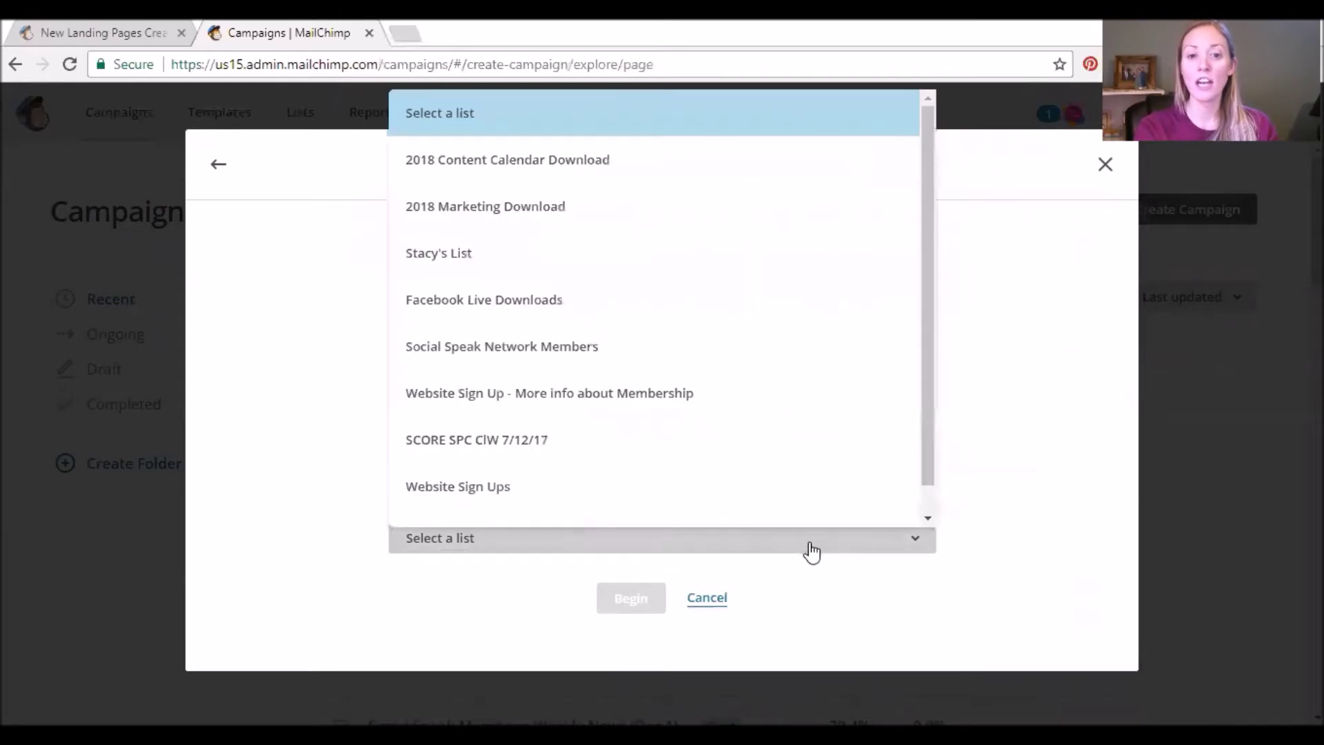
click(621, 507)
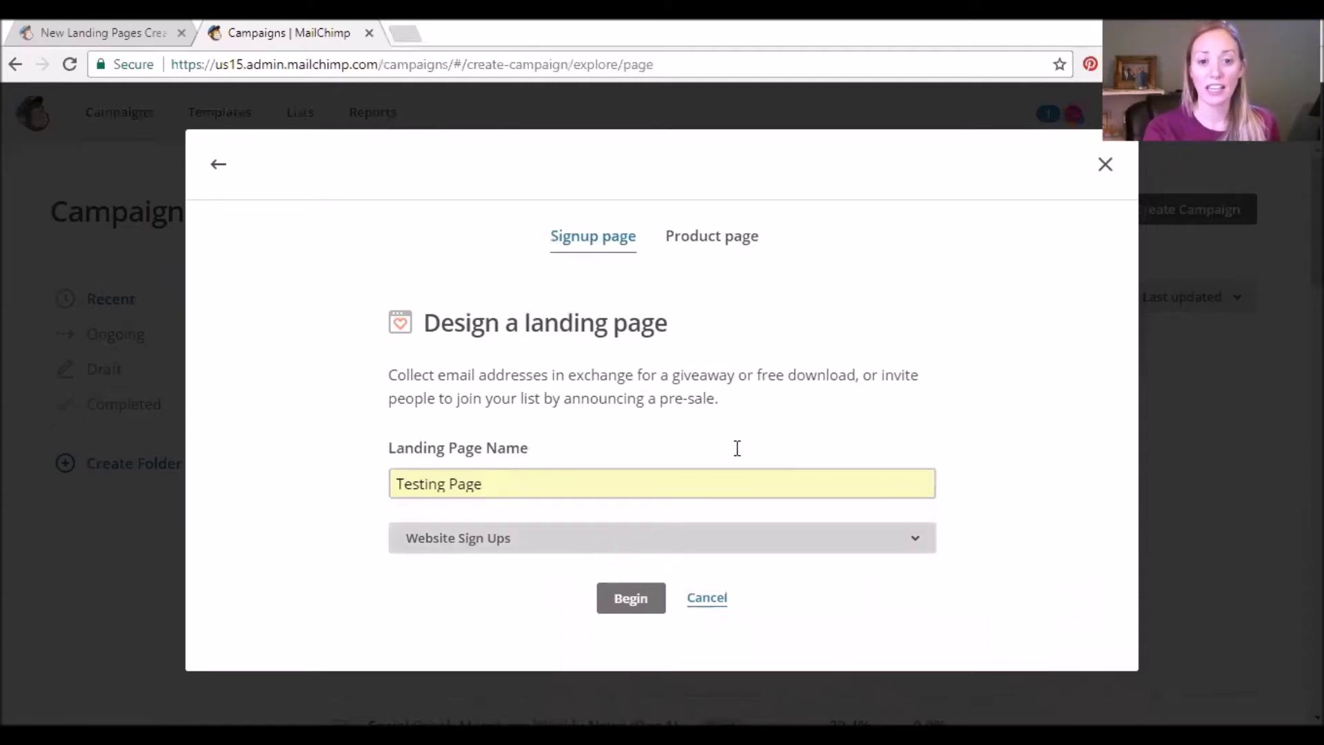
click(631, 602)
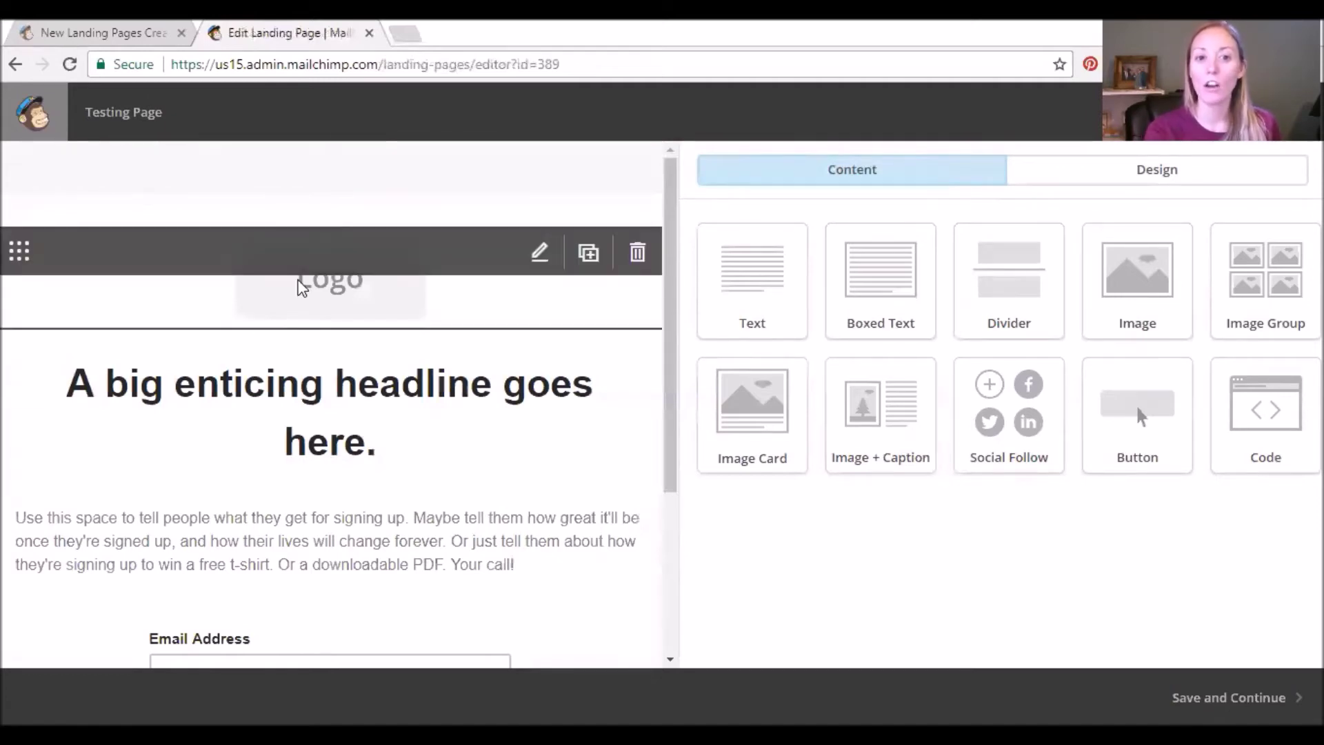
Step: Replace the logo block's image with the Design Your Brand workbook image (815 × 604)
click(290, 290)
click(831, 315)
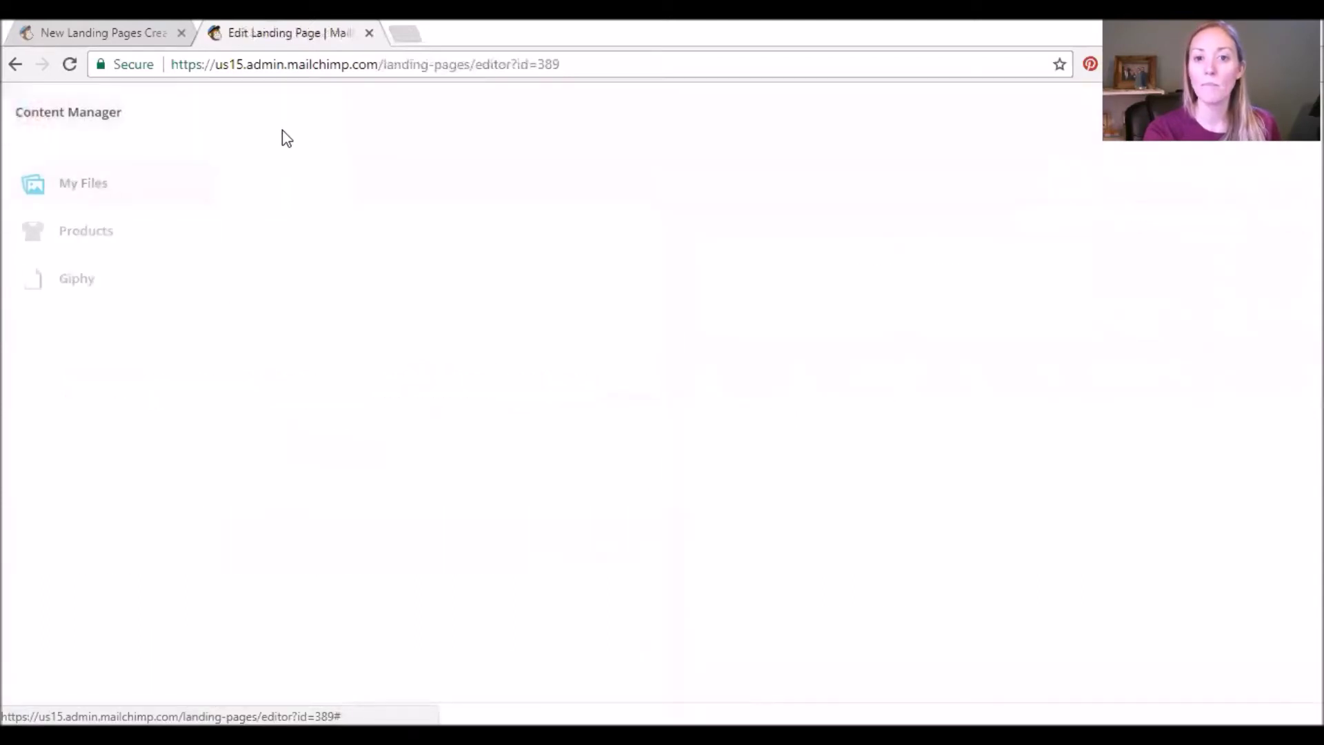
click(946, 355)
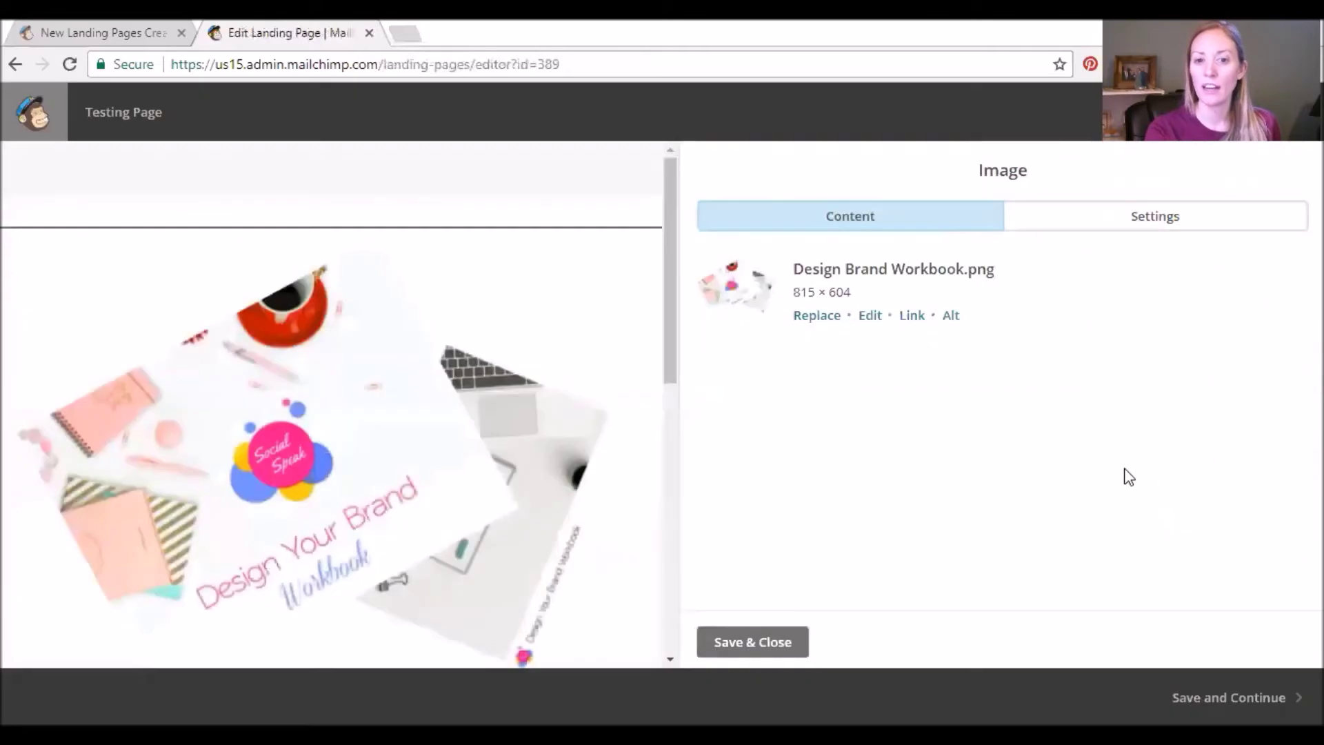
scroll(391, 462, down, 4)
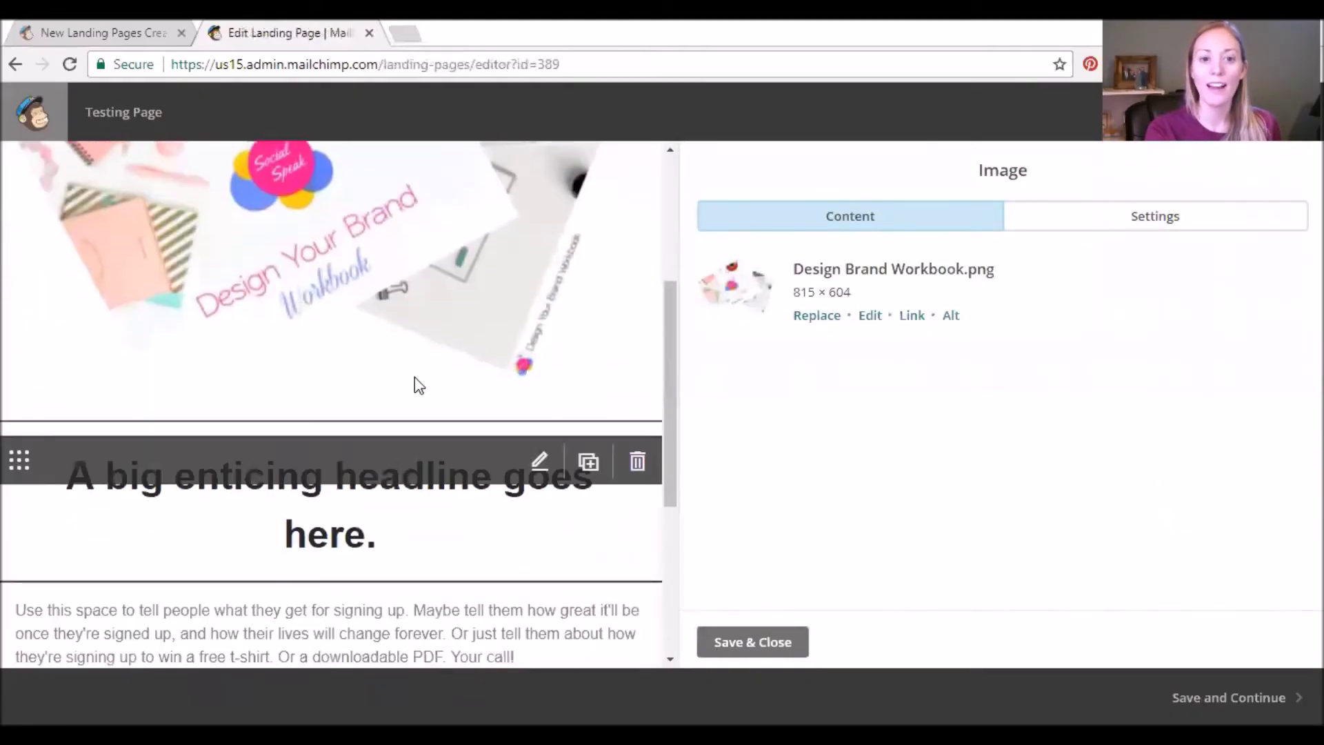
scroll(435, 414, down, 1)
scroll(382, 413, down, 1)
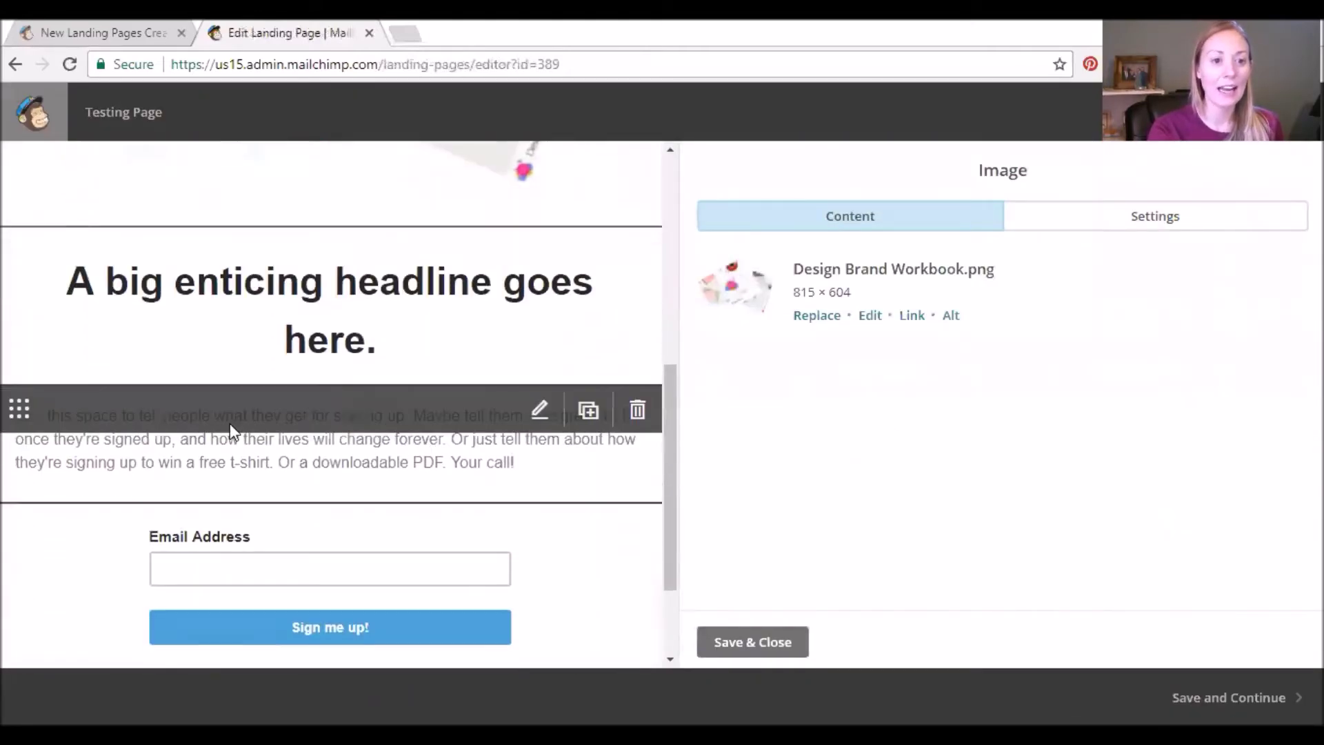
Step: Review the signup form's Confirmation, Content and Style settings, then open the body text block
click(399, 562)
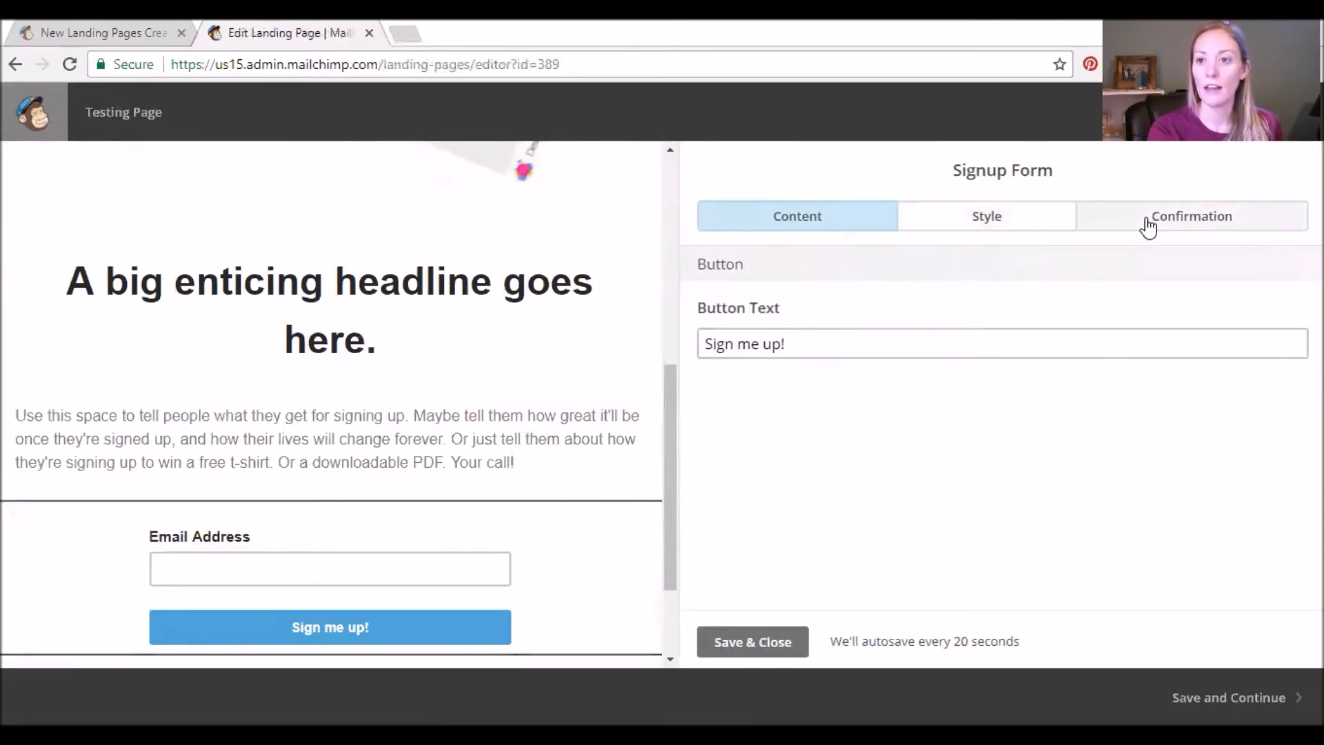
click(1147, 219)
click(973, 221)
click(1159, 218)
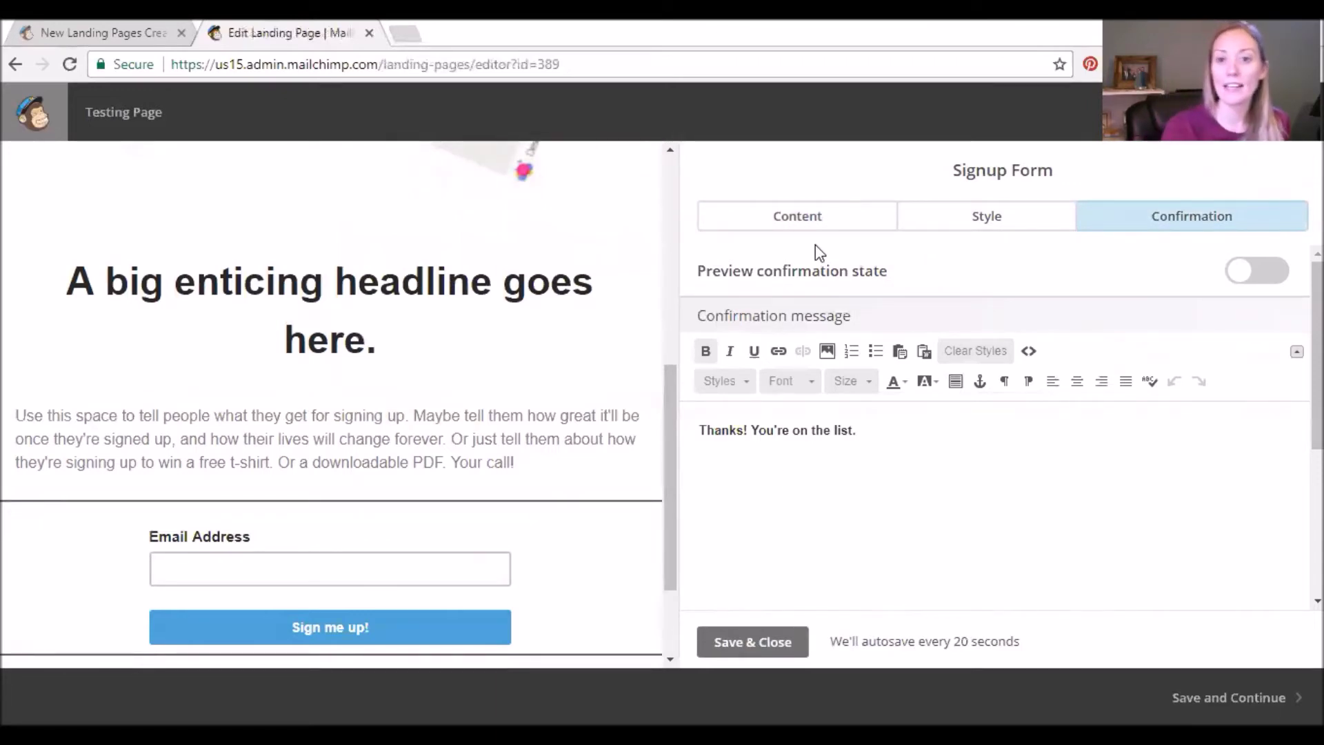
click(807, 215)
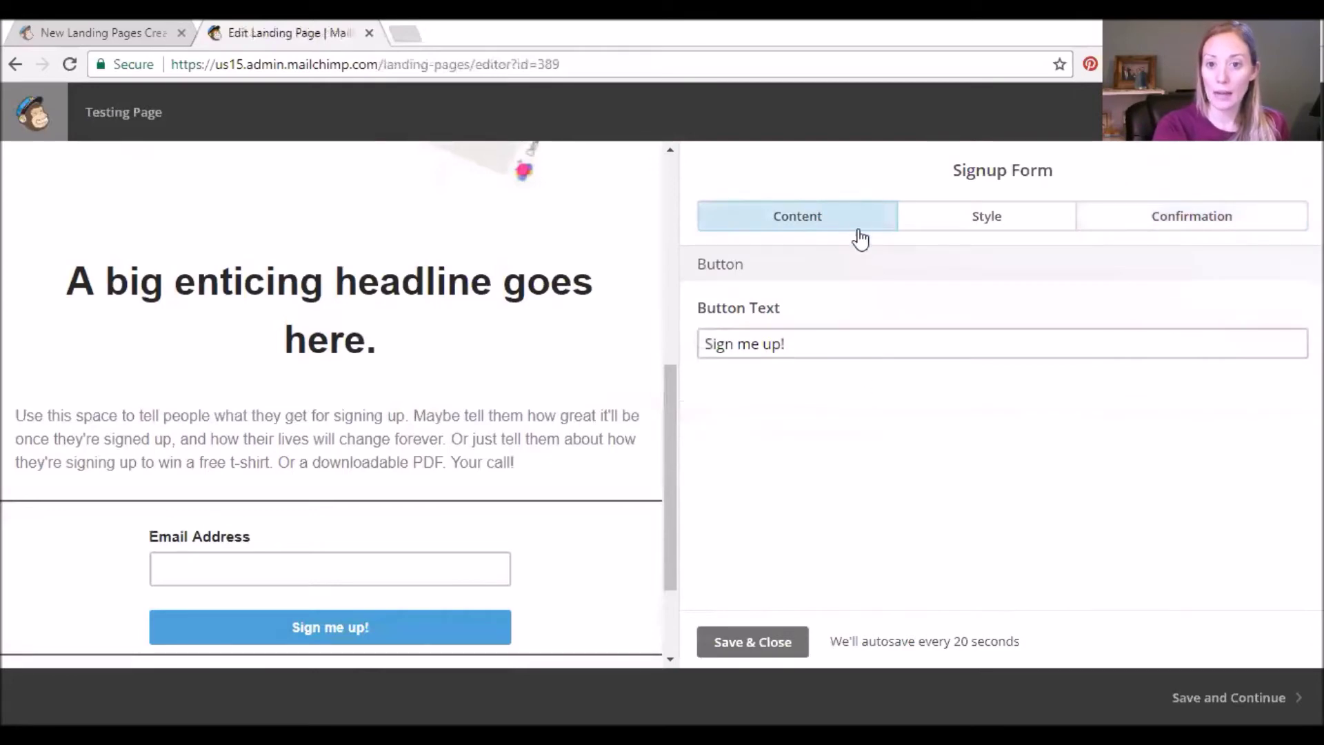
click(918, 218)
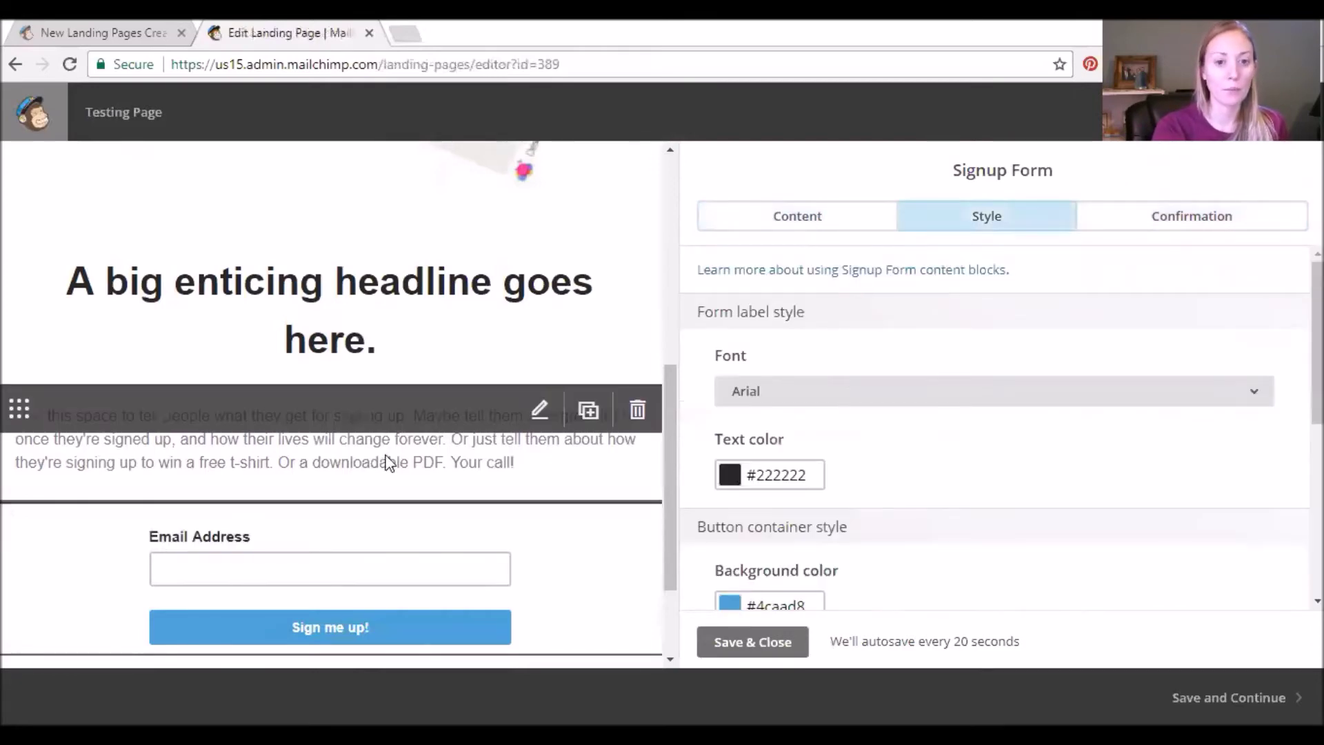
click(360, 449)
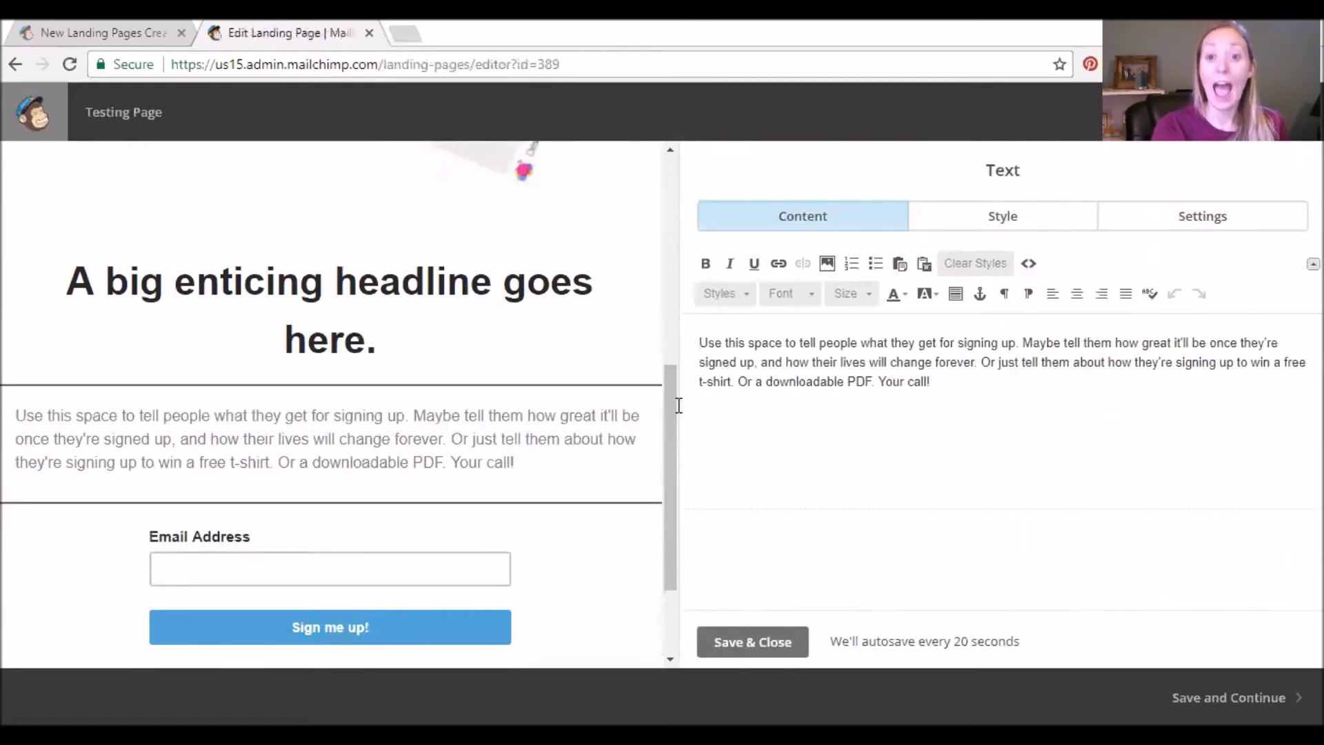
click(774, 645)
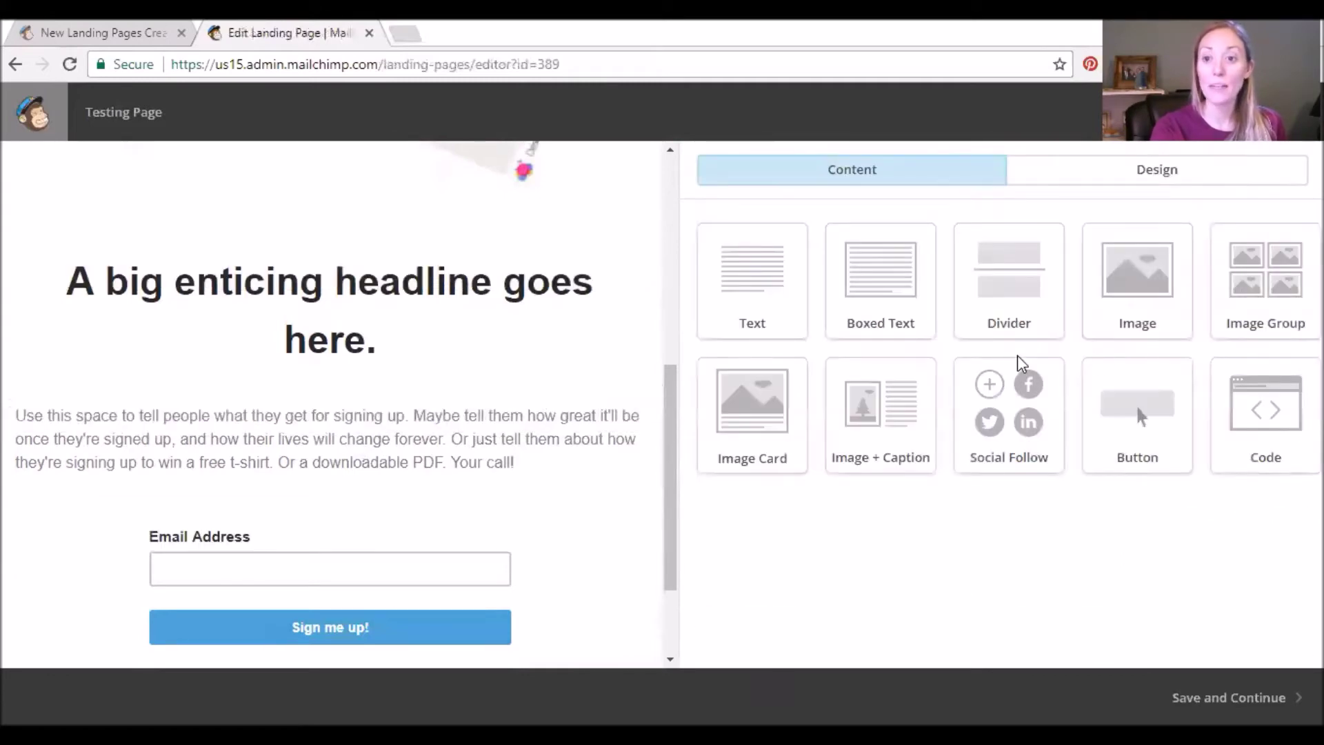
Step: Scroll the editor preview to check the workbook image above the headline and signup form
scroll(393, 490, down, 2)
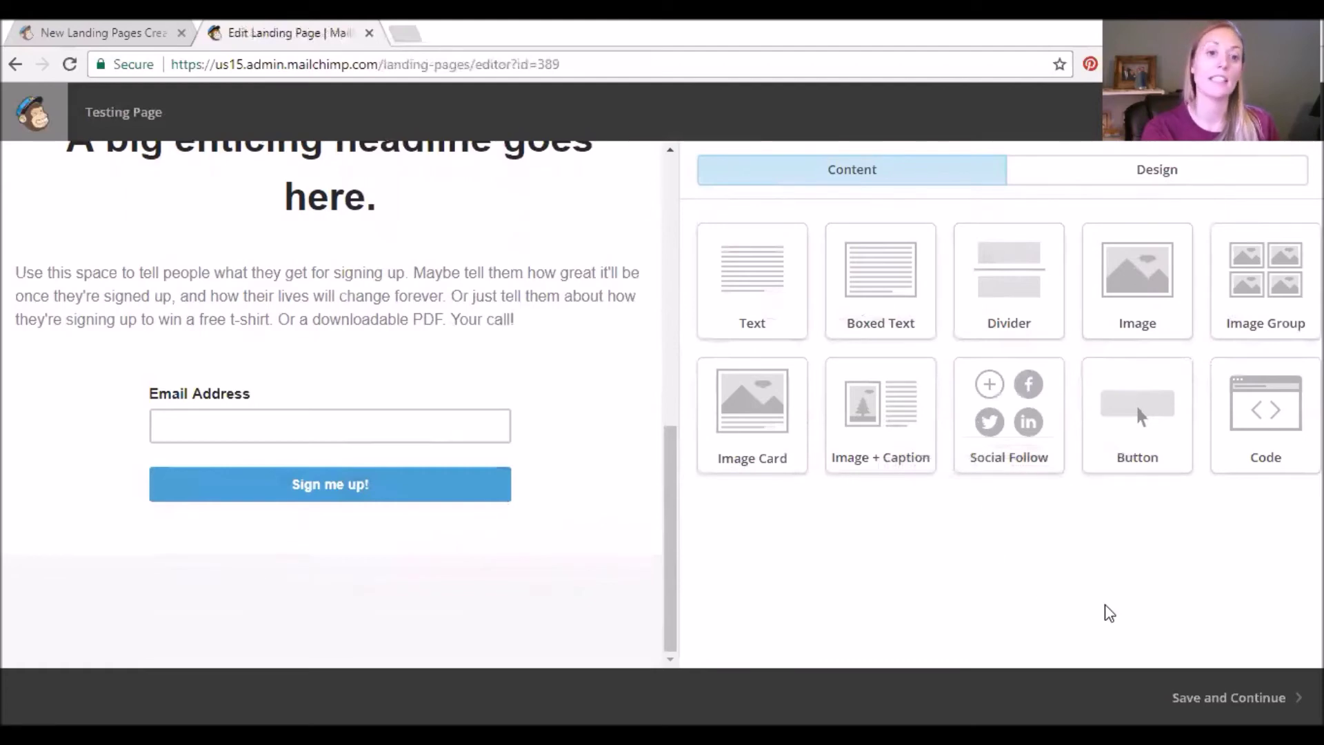
mouse_move(561, 499)
scroll(561, 499, up, 8)
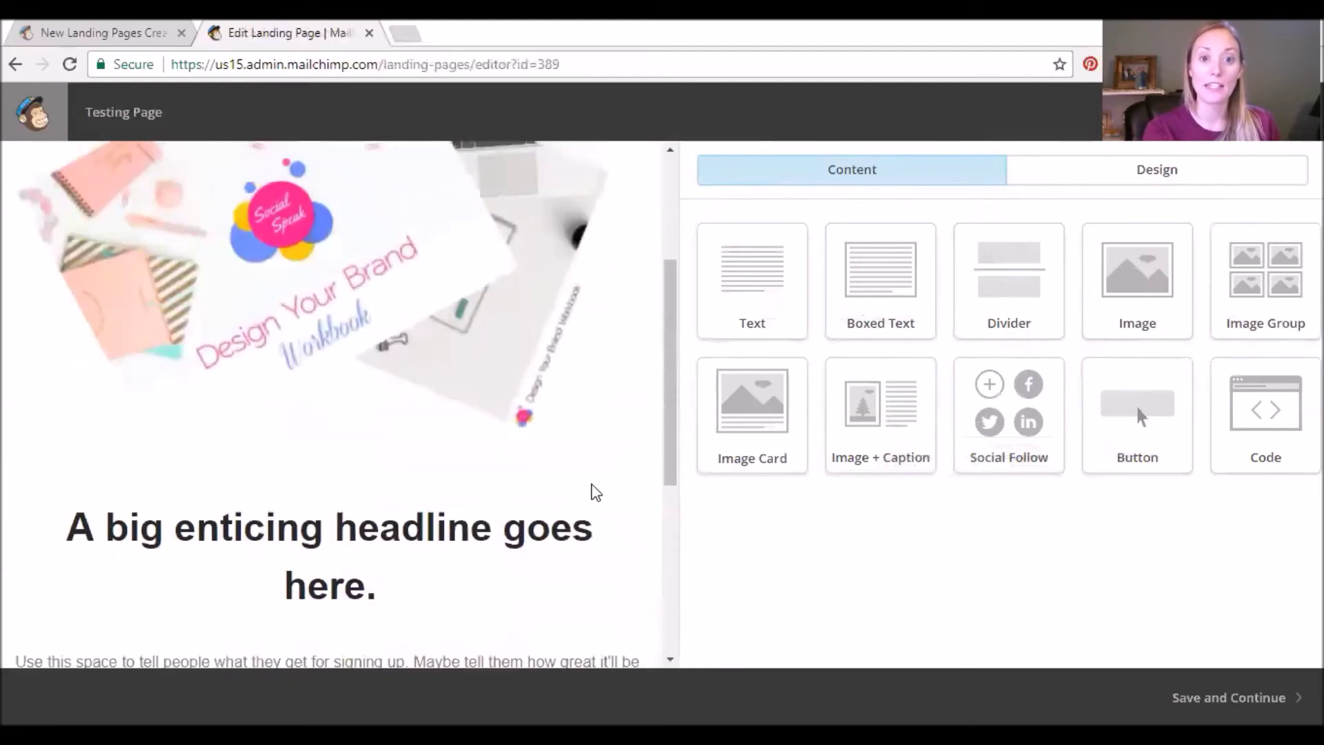
Step: Preview the landing page in Desktop view, scroll through it, and return to the editor
click(1165, 111)
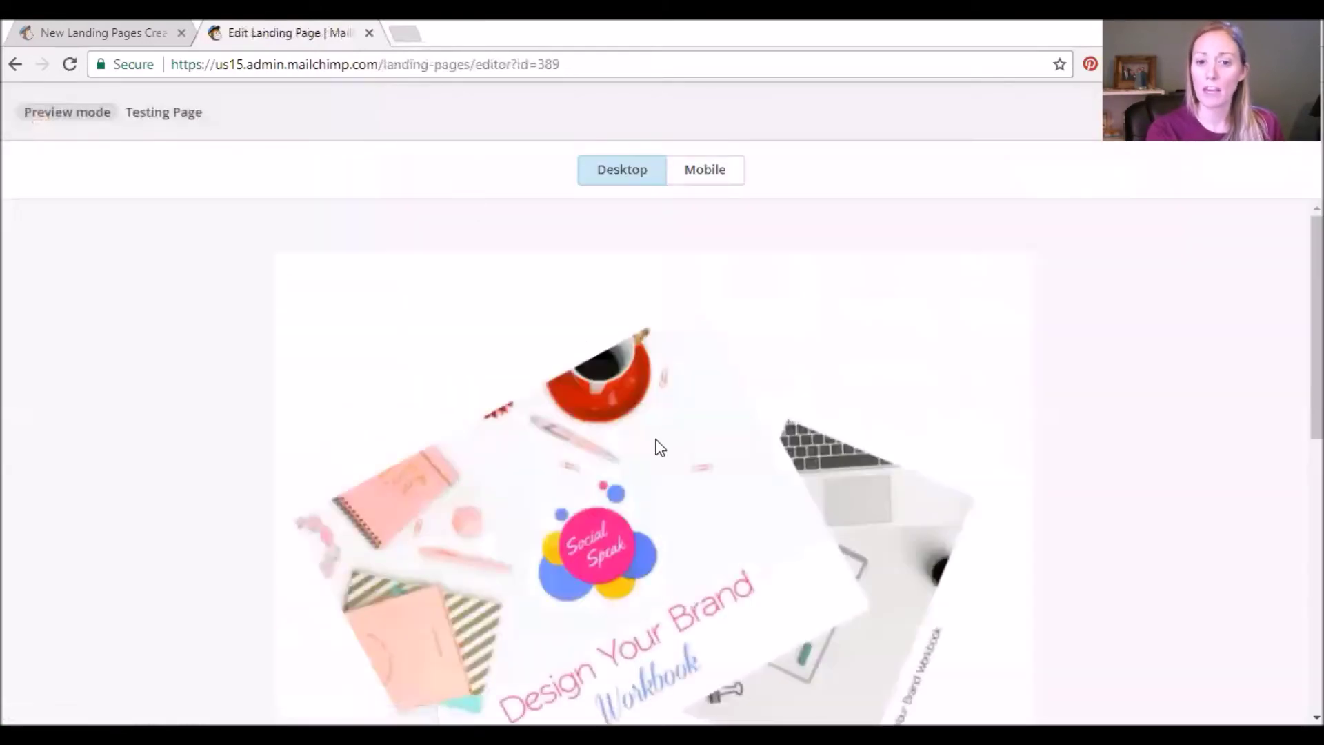
scroll(656, 448, down, 4)
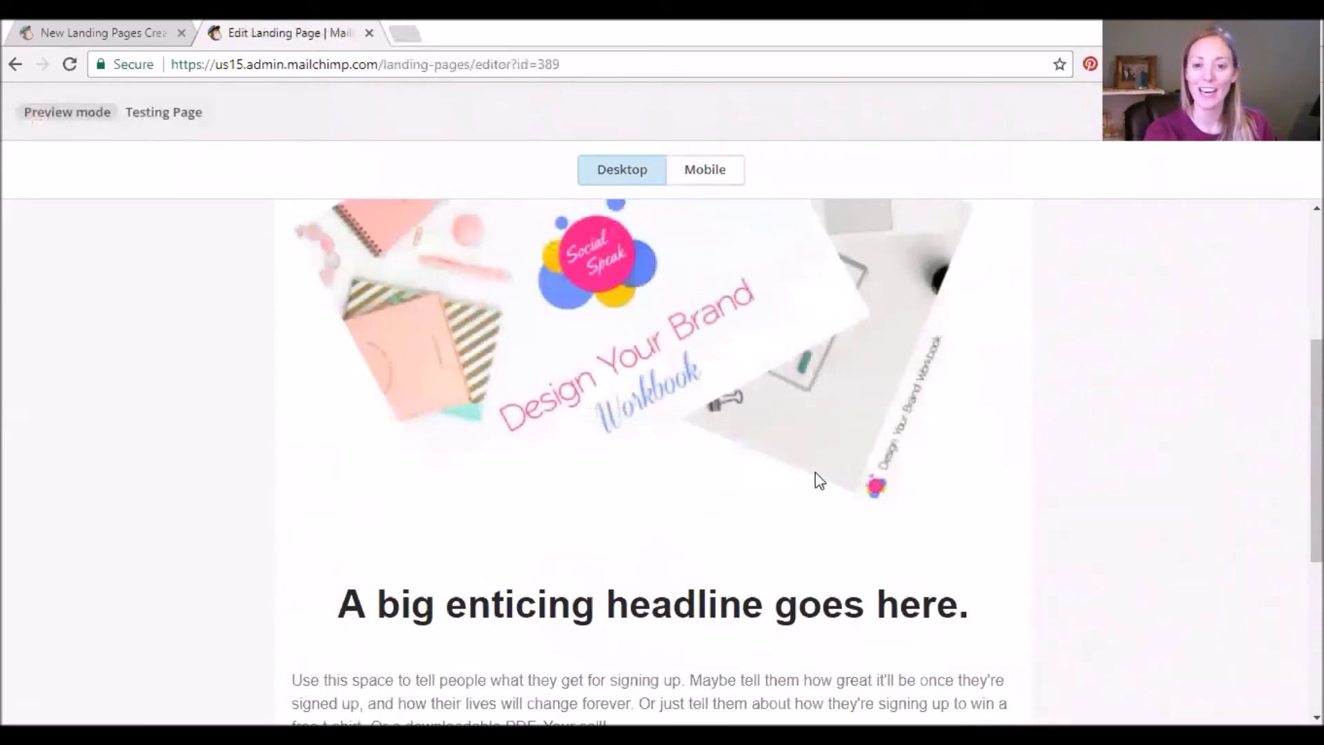
scroll(815, 473, down, 3)
scroll(820, 476, down, 3)
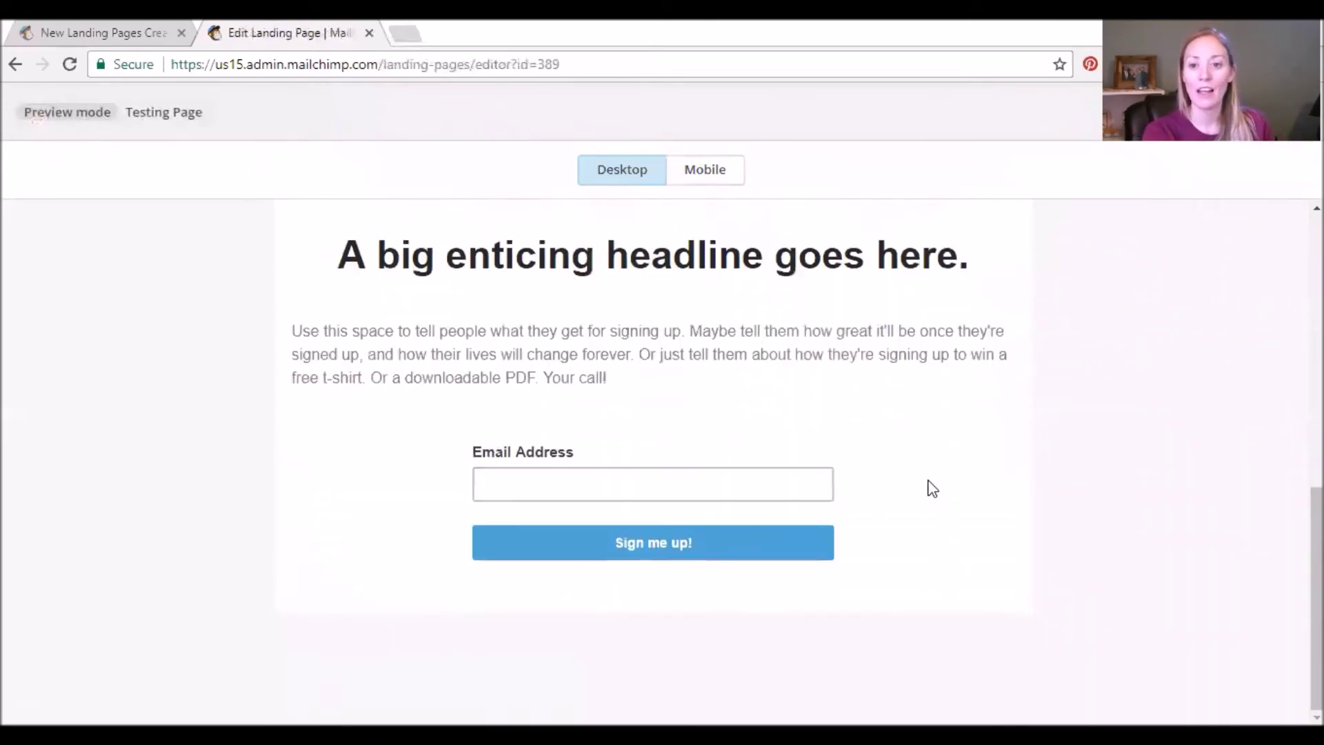
scroll(960, 488, up, 5)
scroll(960, 488, up, 4)
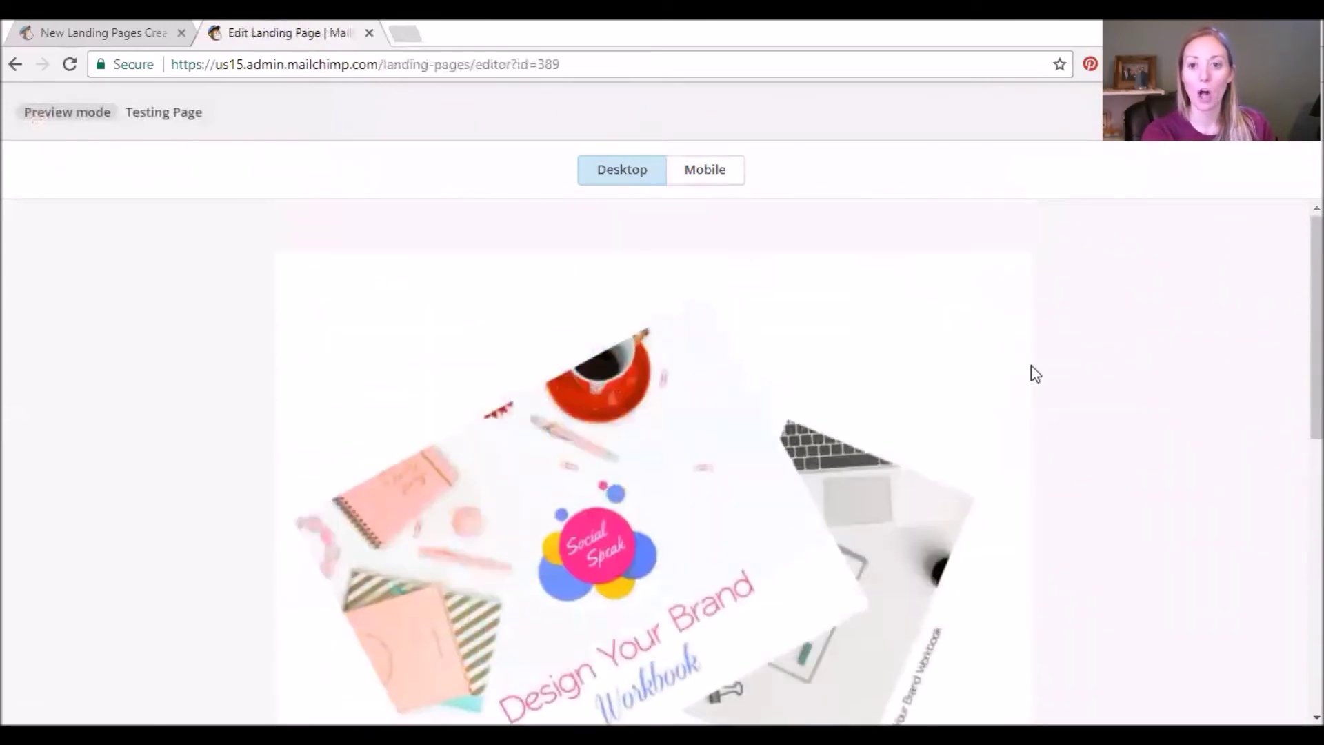
click(38, 114)
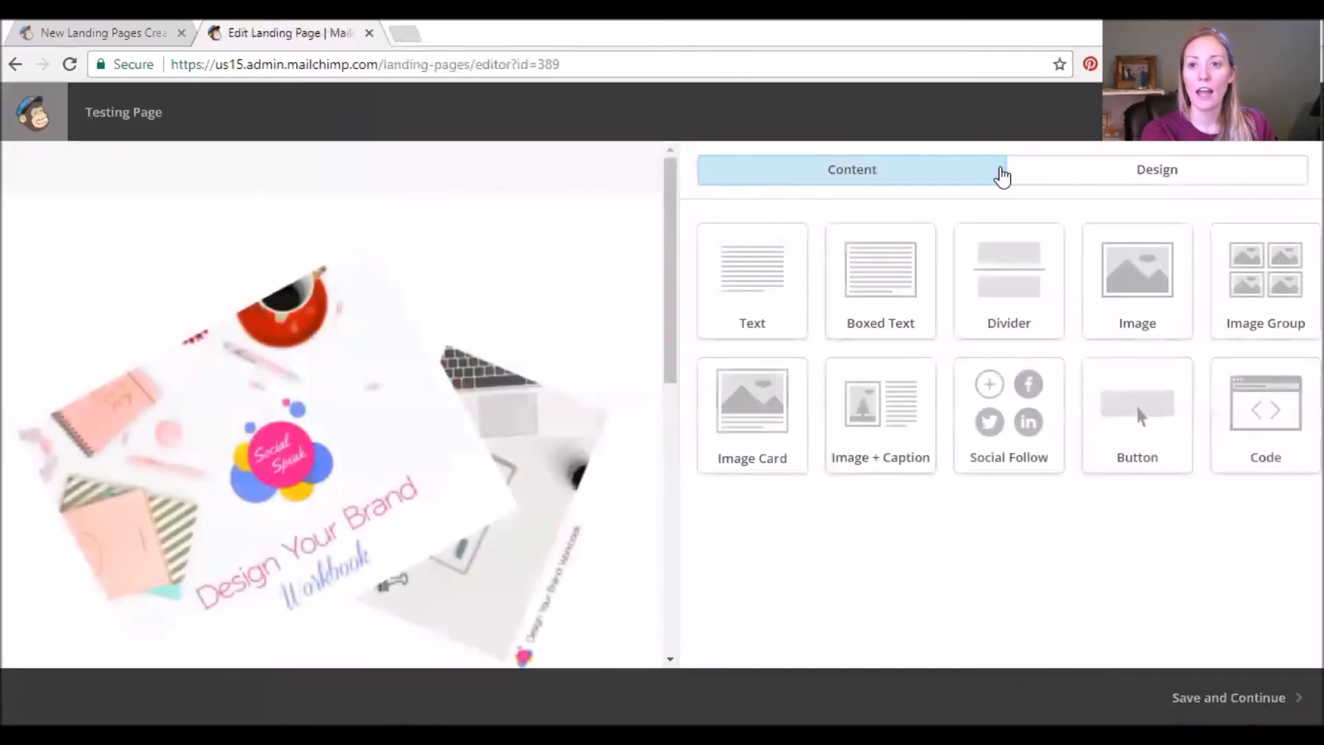
Step: Set the body background to the desk-and-coffee photo shutterstock_126279959.jpg and save
click(1069, 173)
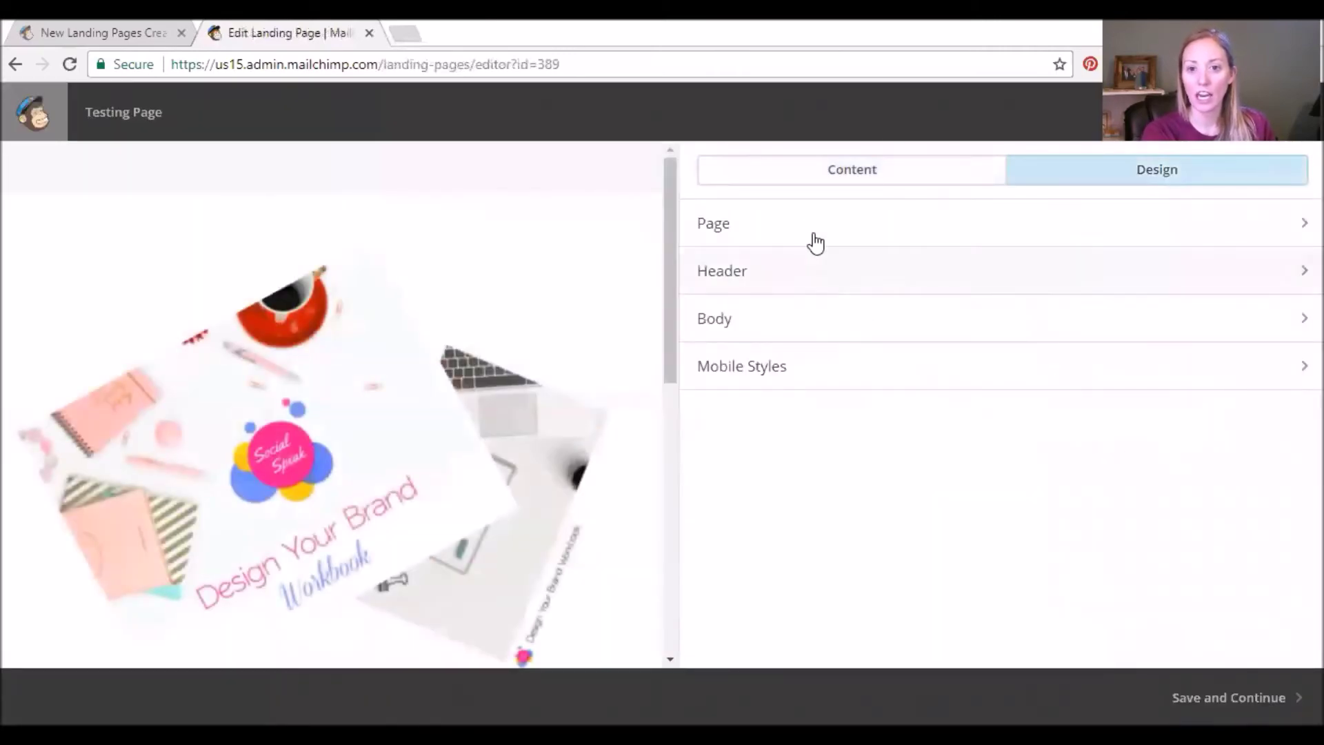
click(902, 319)
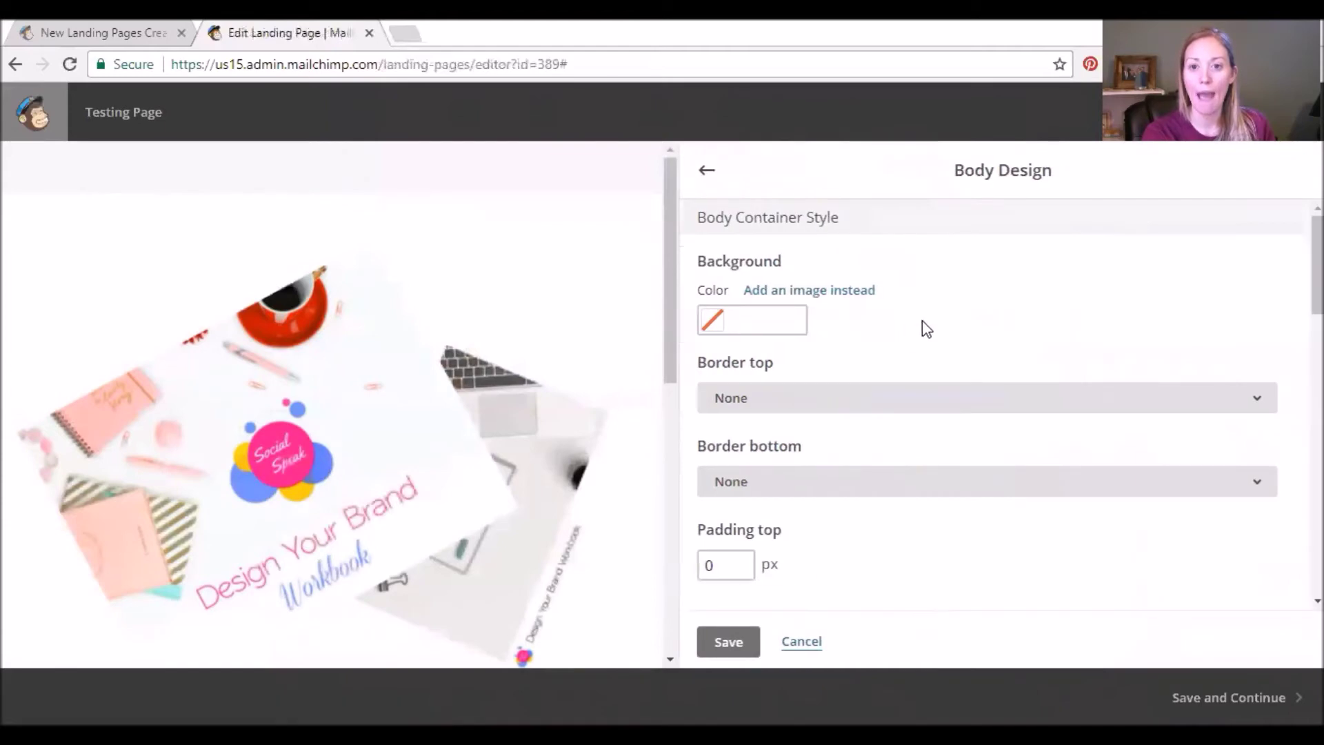
click(852, 290)
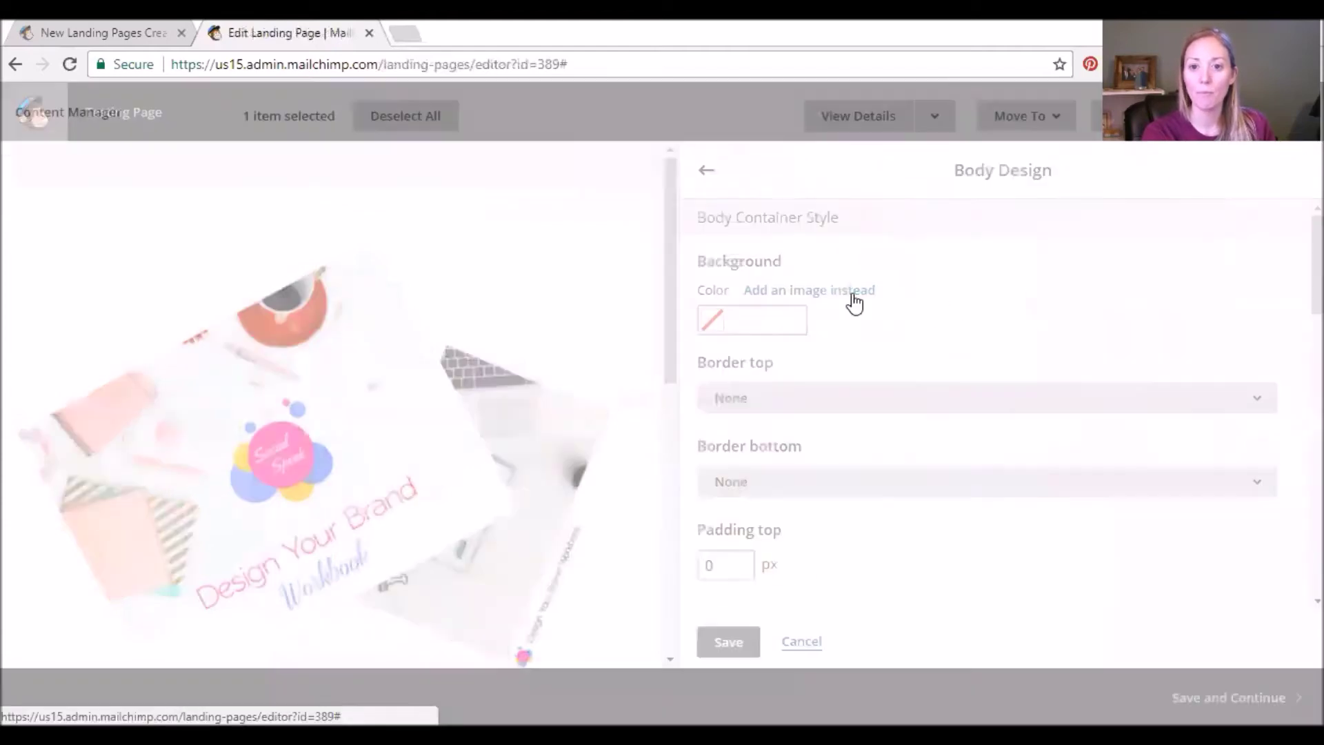
click(932, 326)
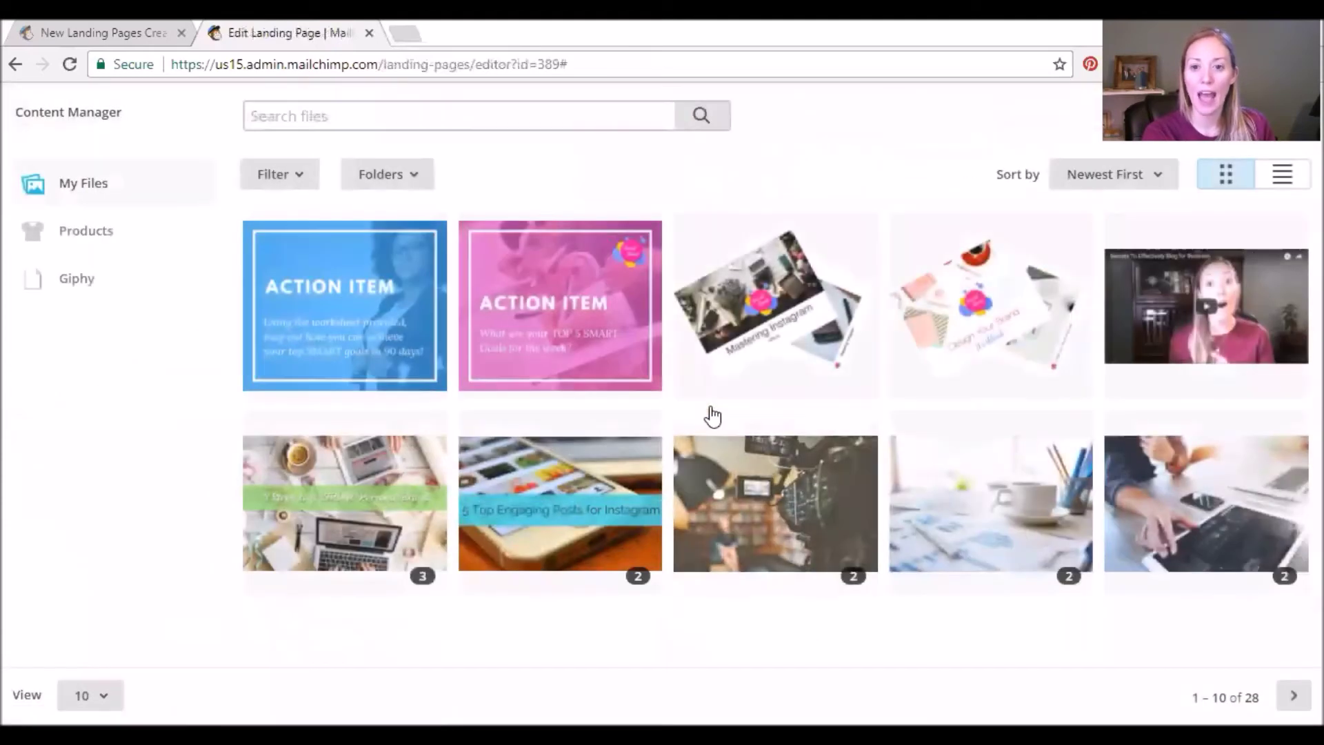
click(963, 460)
click(1214, 127)
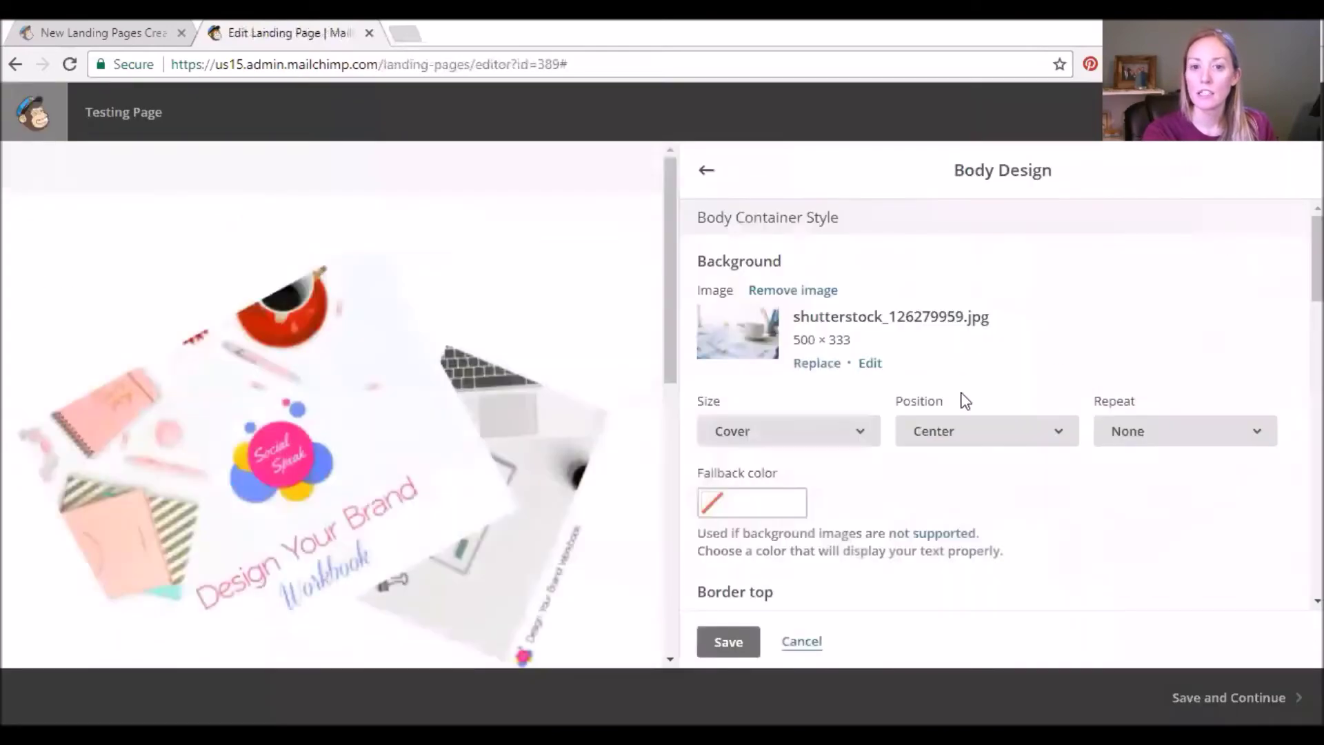
scroll(1081, 308, down, 2)
scroll(496, 408, down, 5)
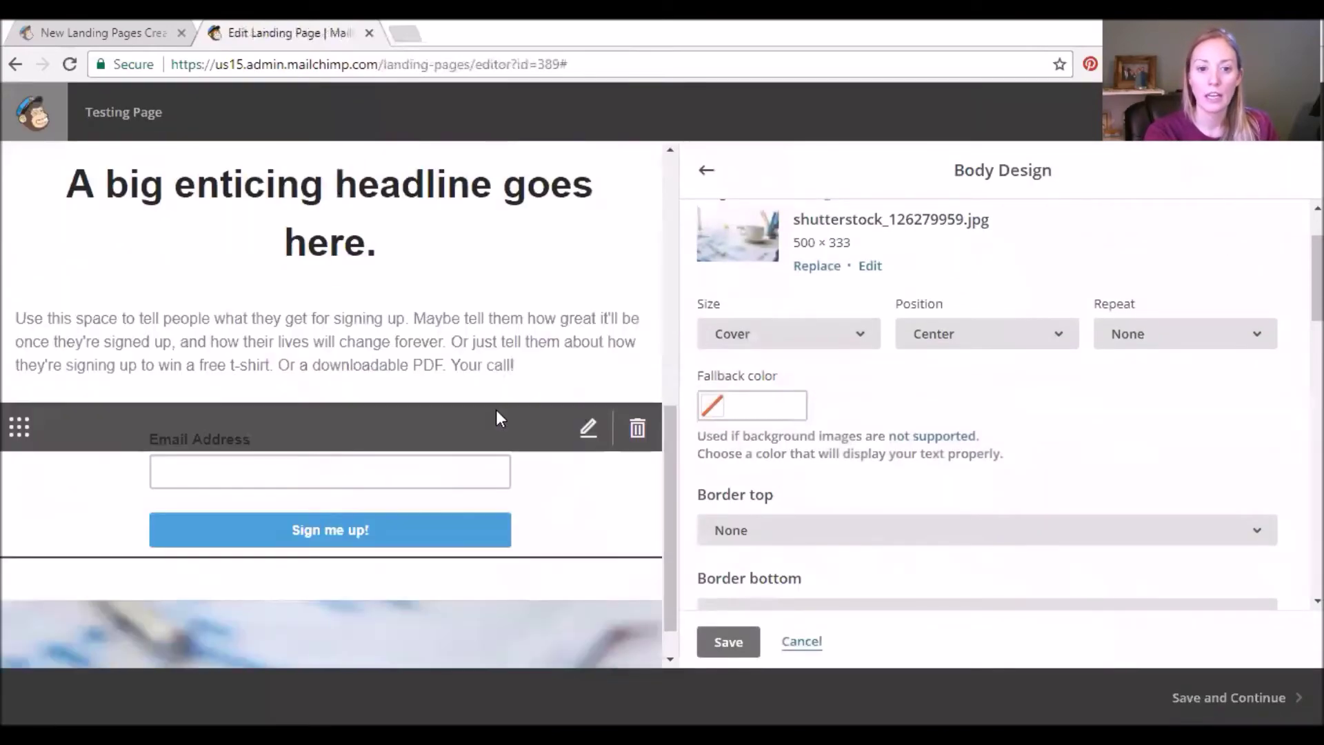
scroll(494, 605, up, 5)
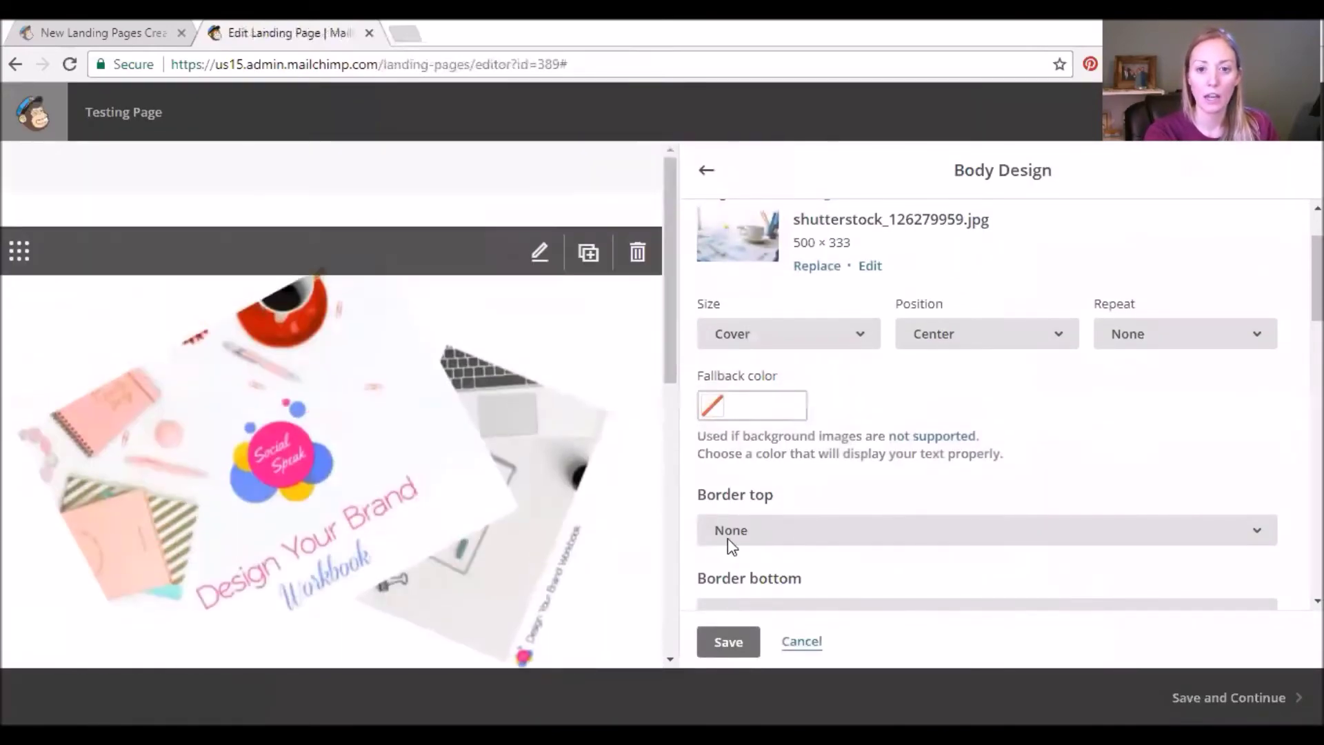
click(728, 641)
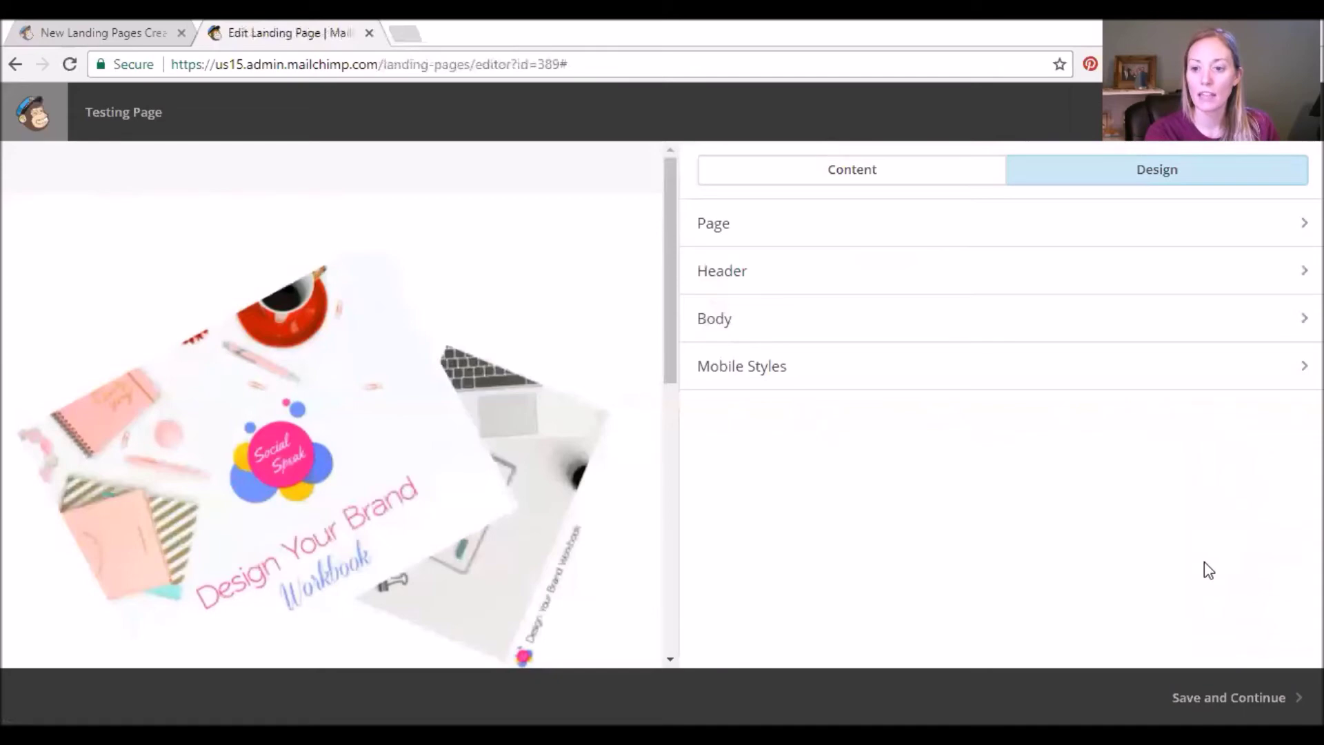
Step: Give the page the title 'Testing Page' with a testing-page URL, then publish it
click(1227, 697)
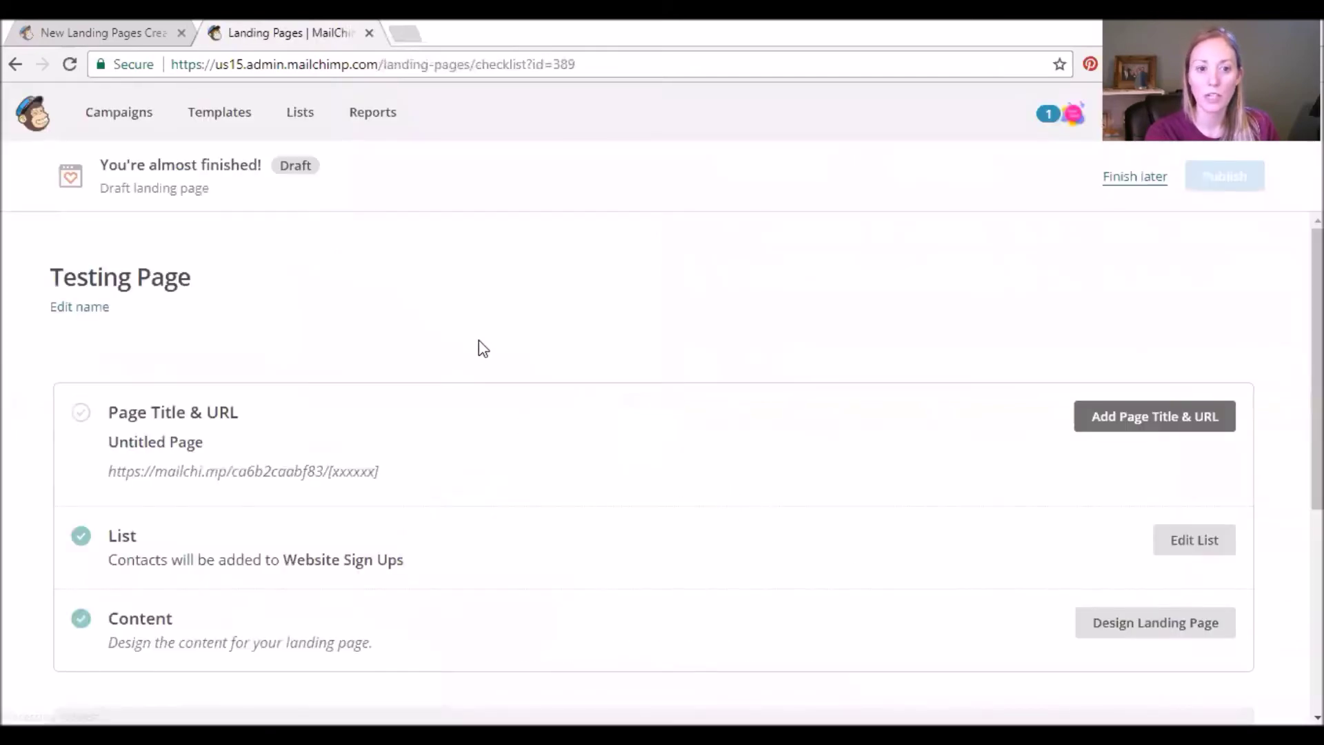
click(1119, 409)
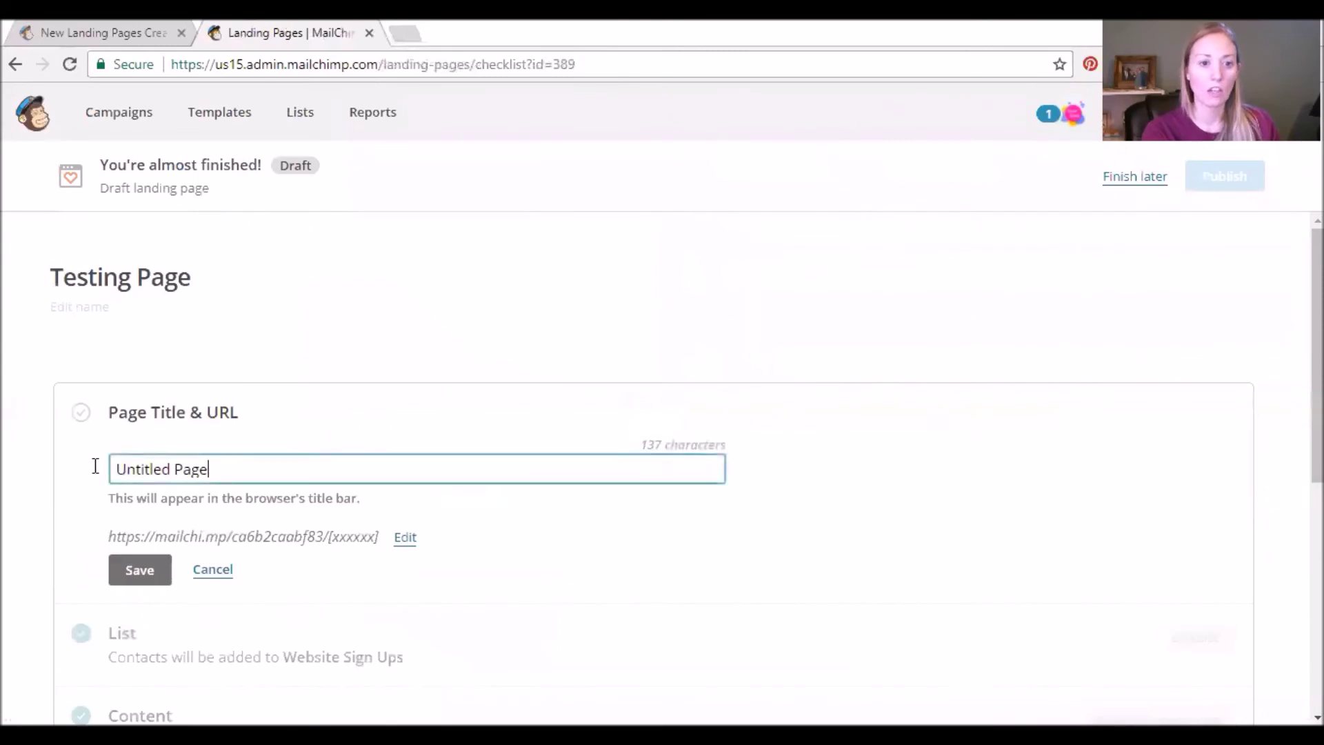
text(Test)
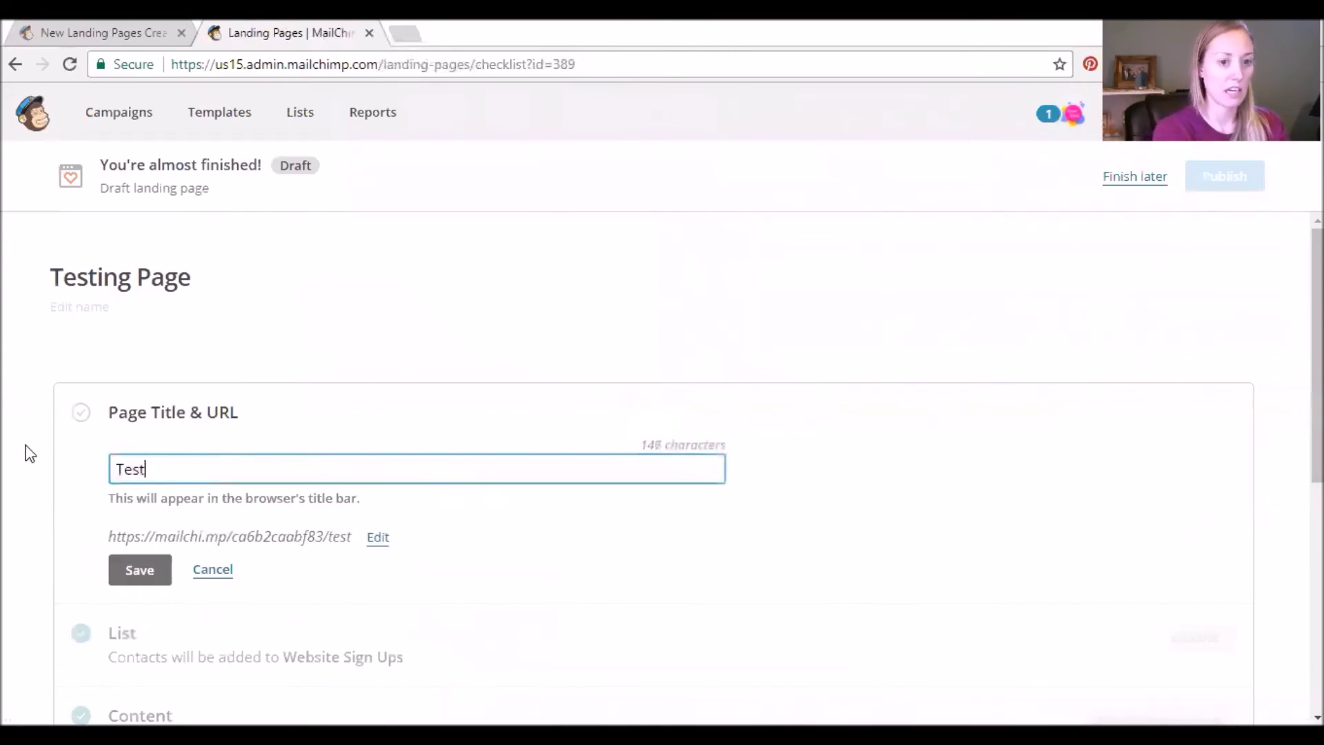
text(ing Page)
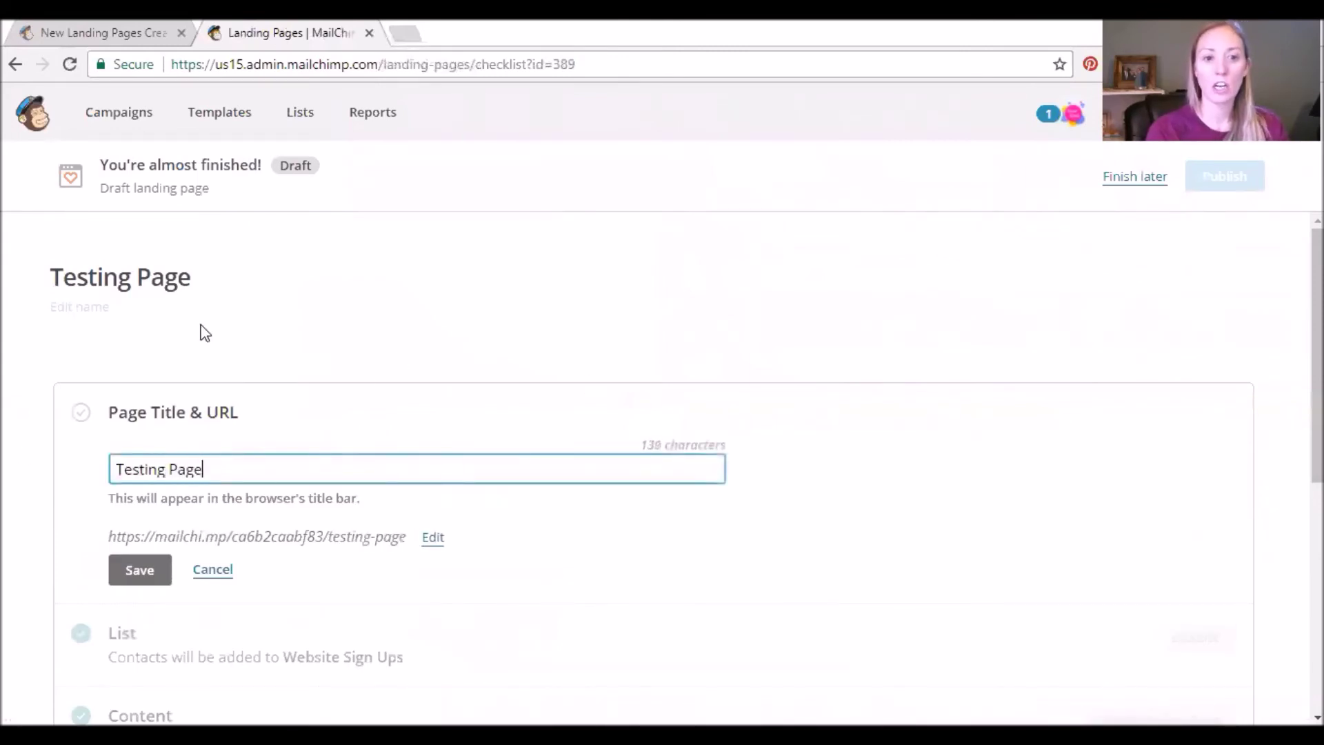
click(143, 570)
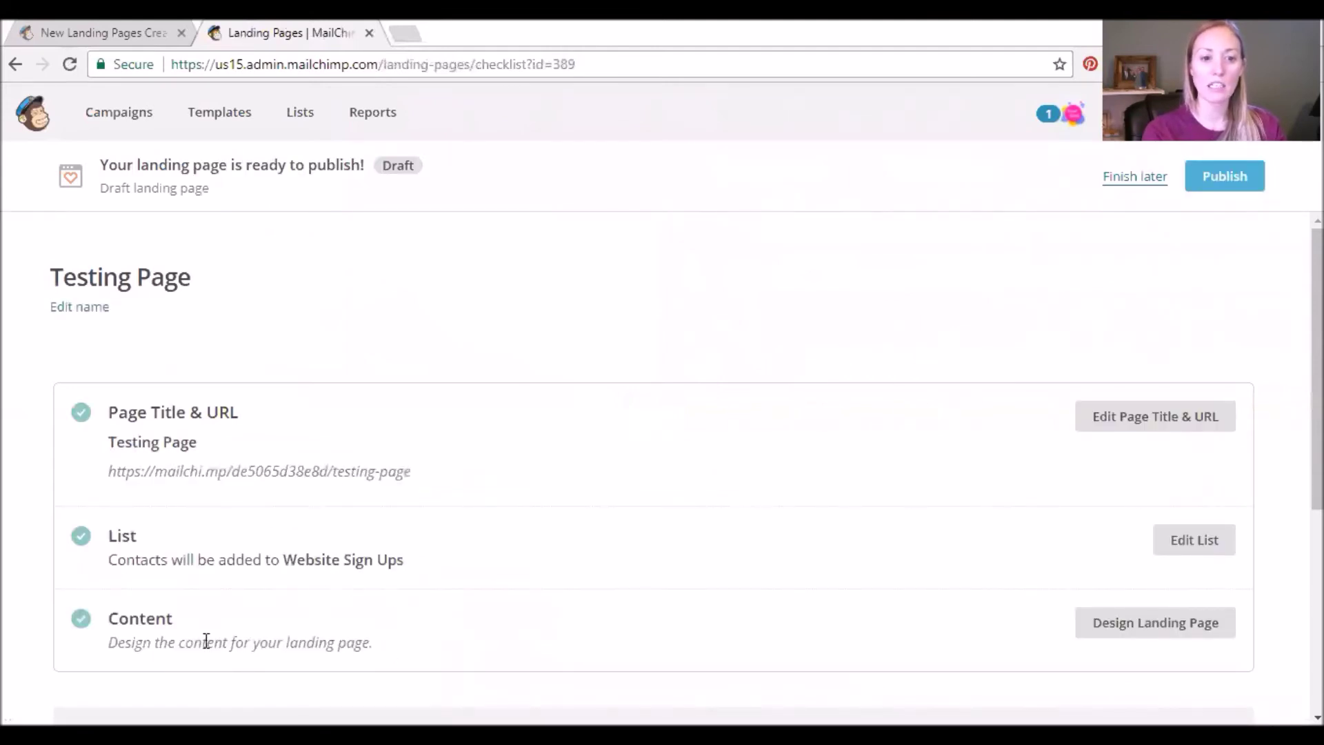
click(1212, 181)
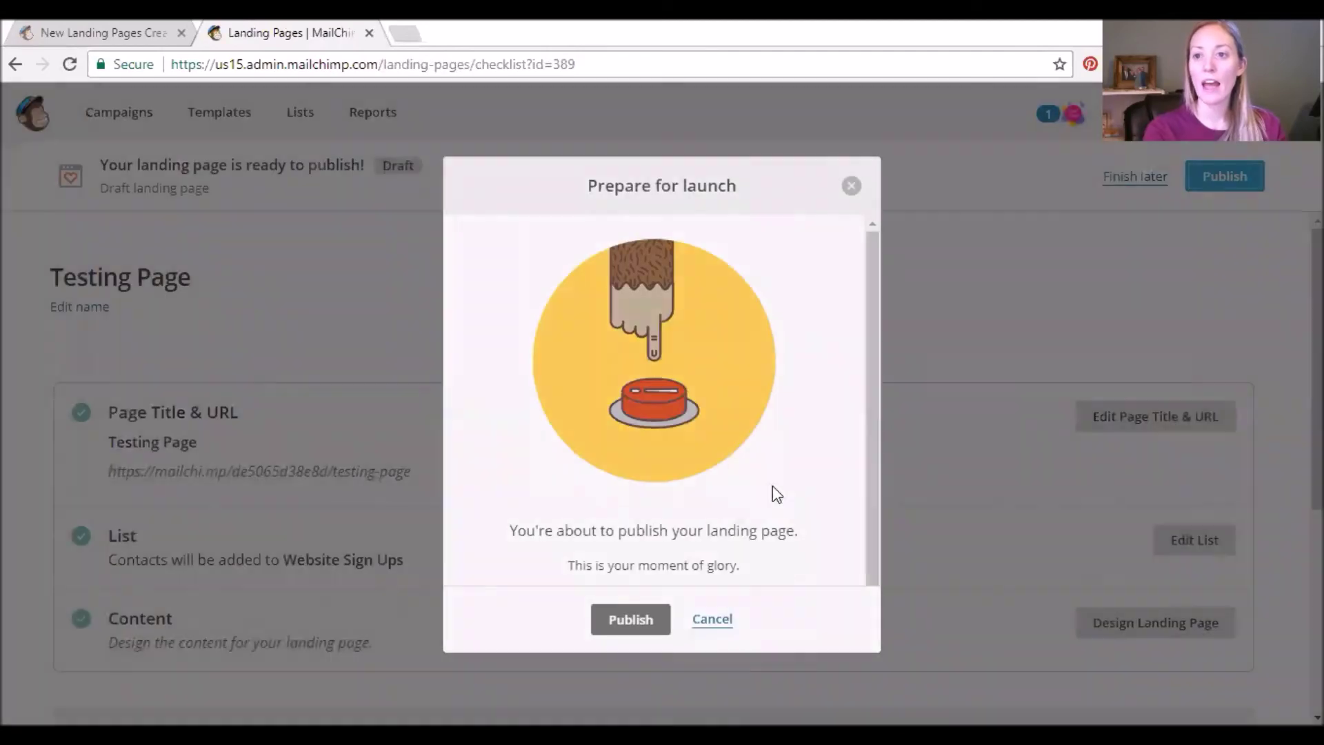
click(640, 612)
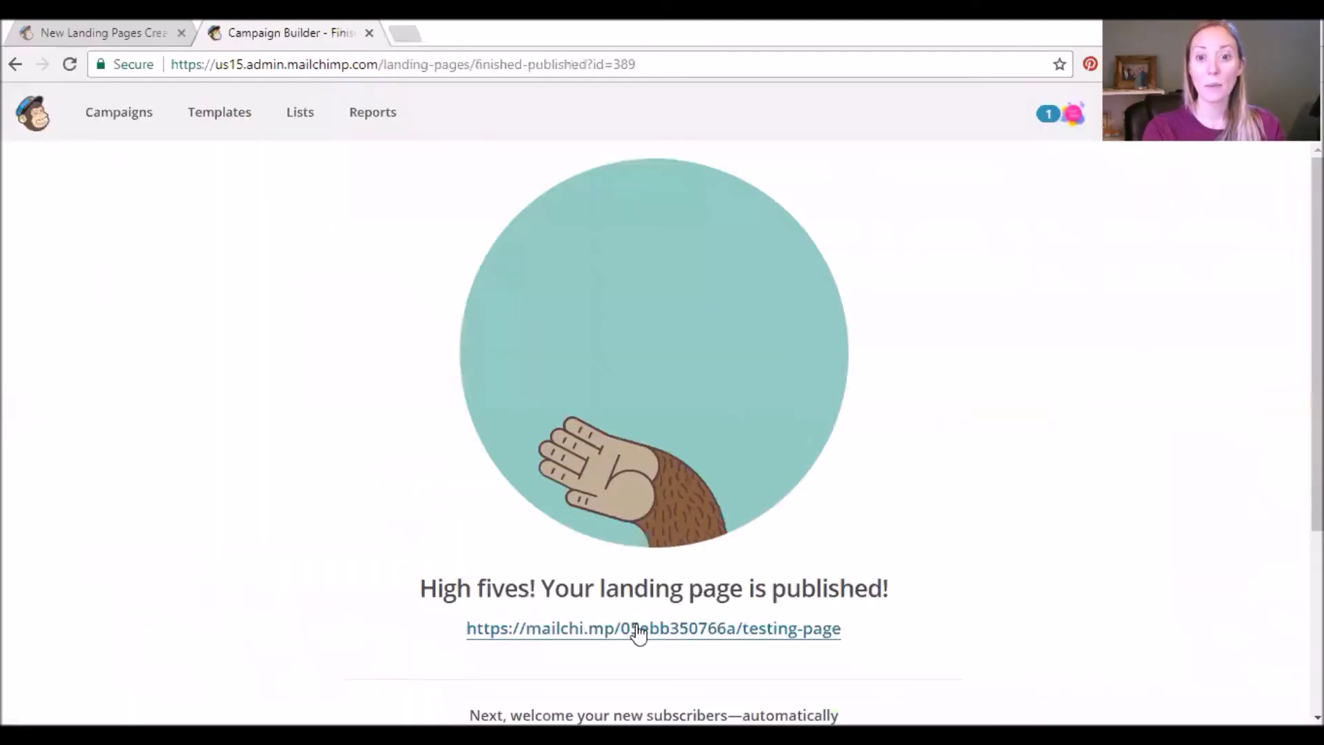
Step: Open the live mailchi.mp link and scroll through the published Testing Page
click(635, 629)
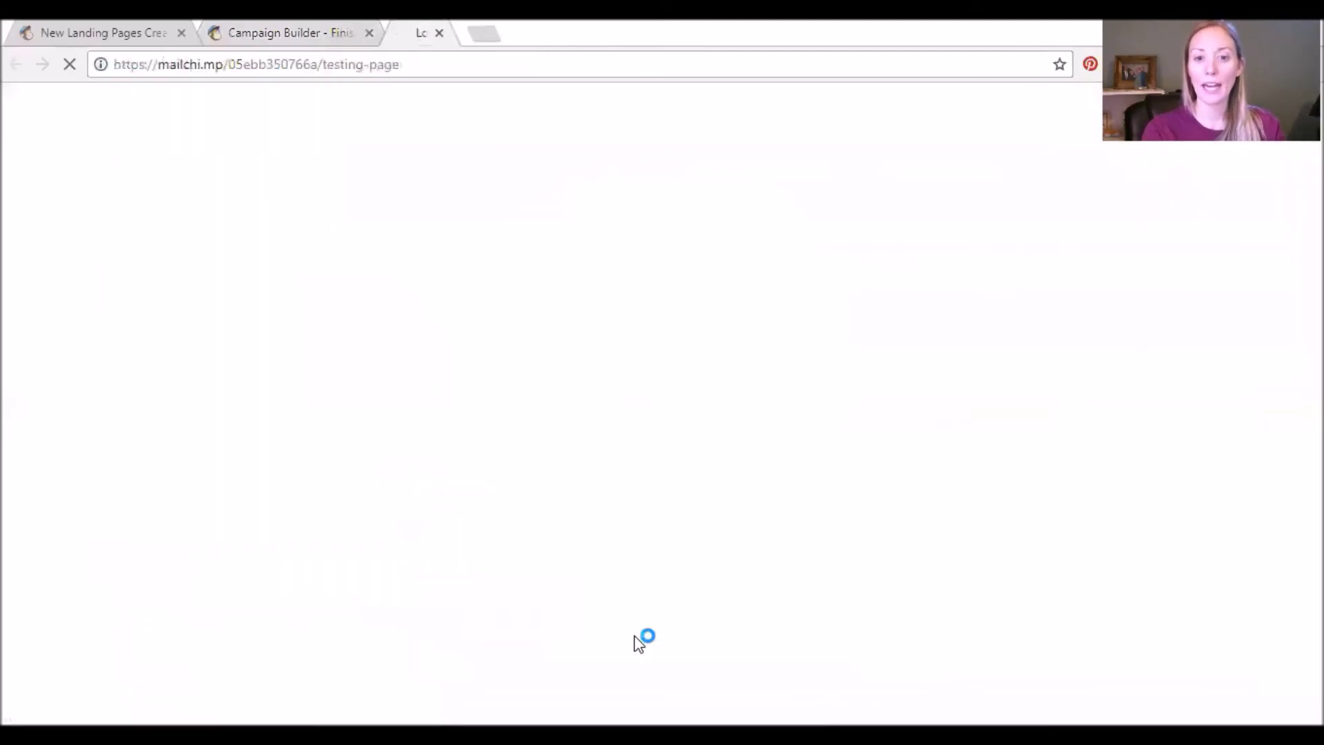
scroll(848, 146, down, 5)
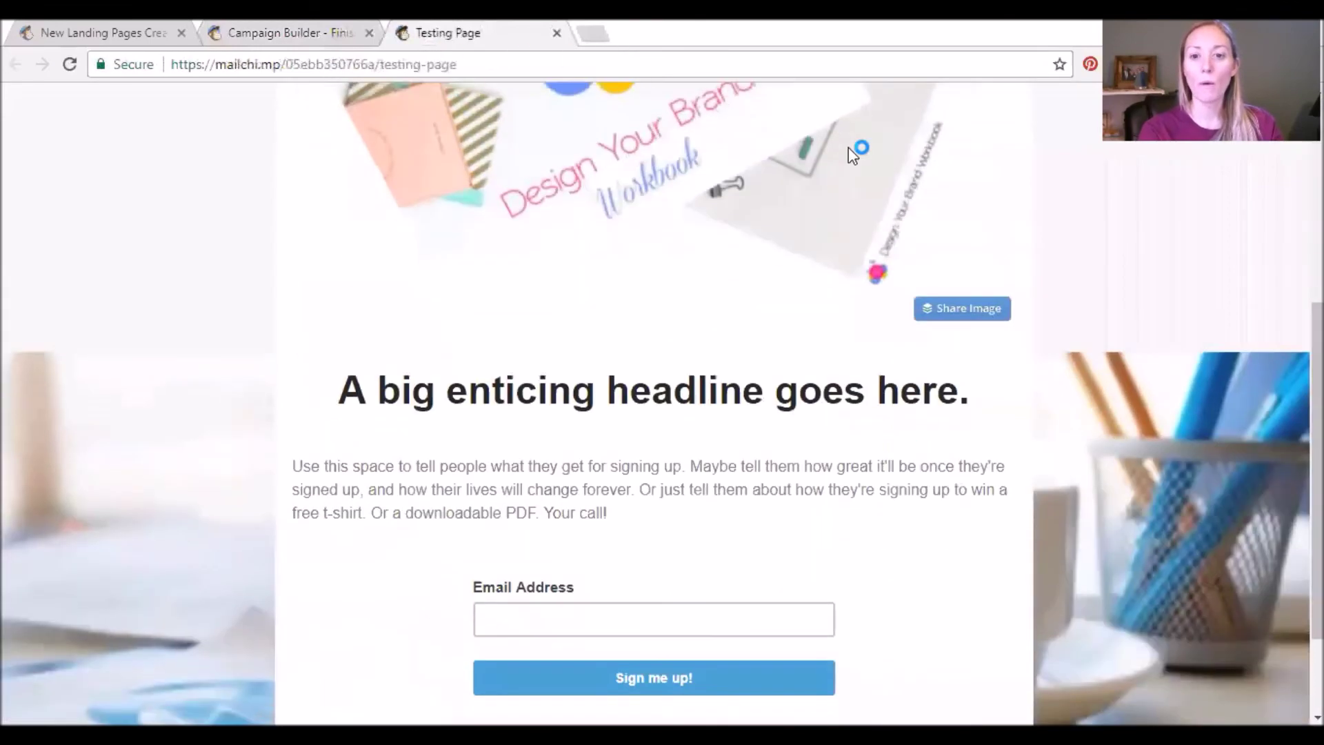
scroll(1034, 234, down, 2)
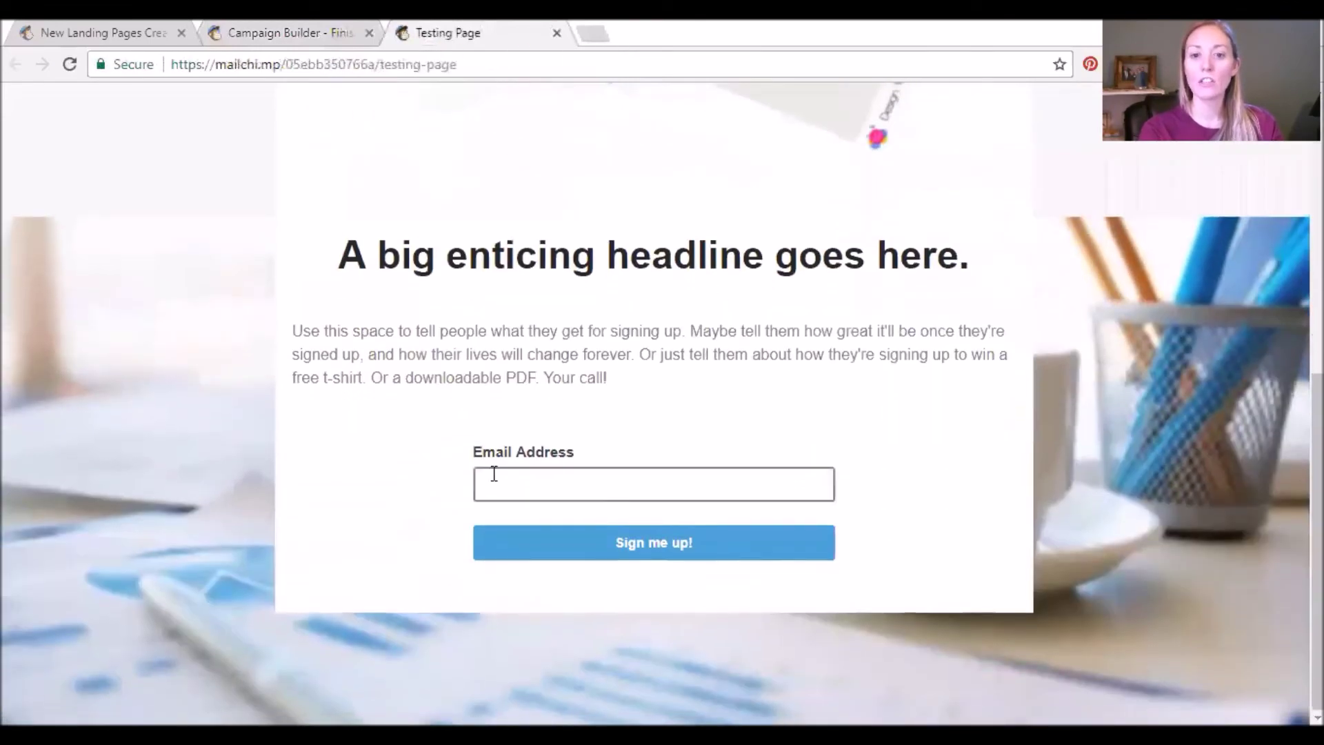
scroll(413, 469, up, 1)
scroll(183, 441, up, 5)
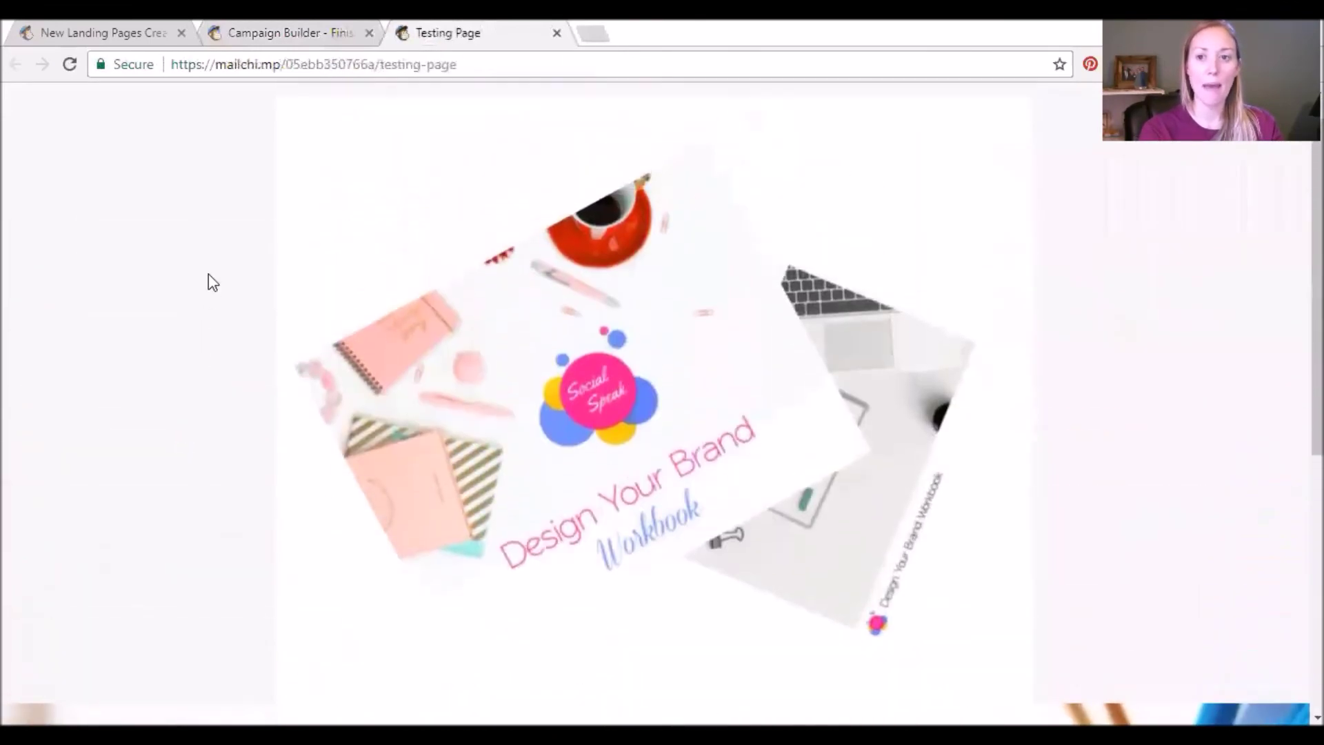
scroll(221, 390, down, 5)
scroll(218, 390, down, 2)
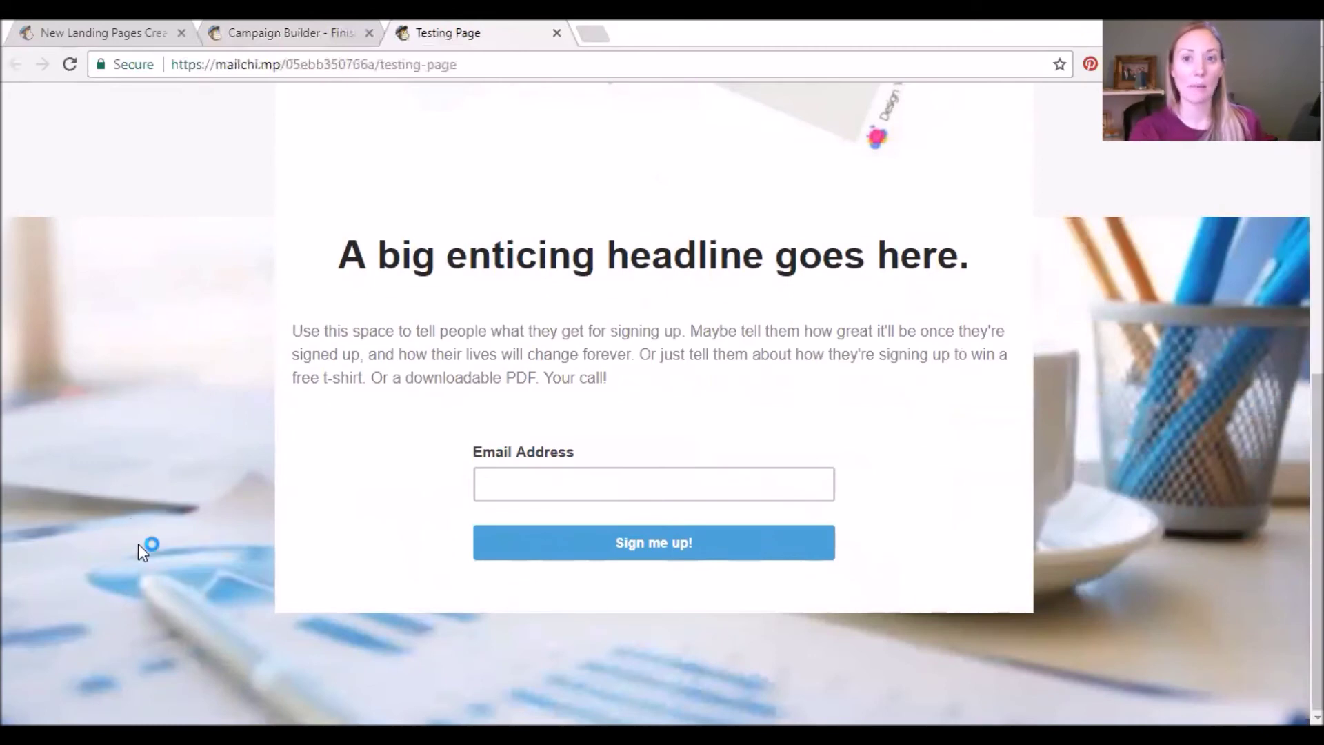
scroll(138, 543, up, 7)
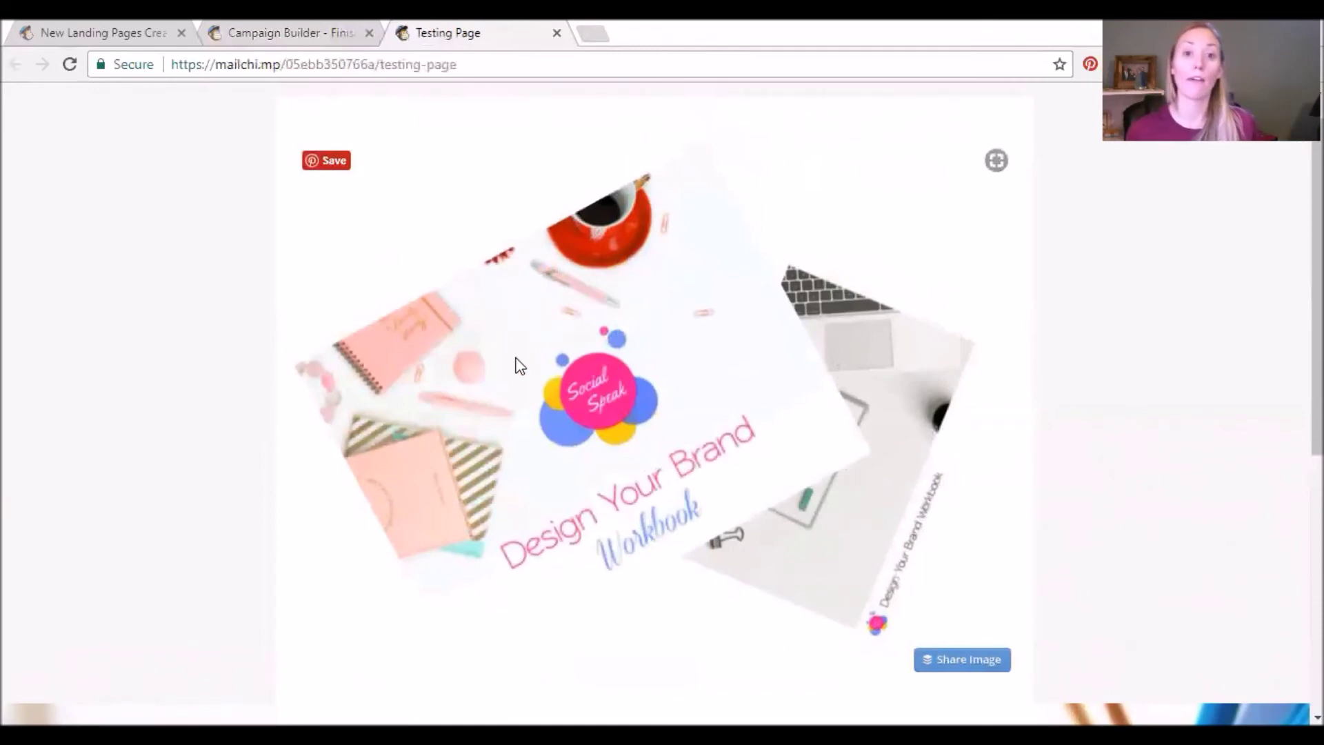
scroll(762, 260, down, 7)
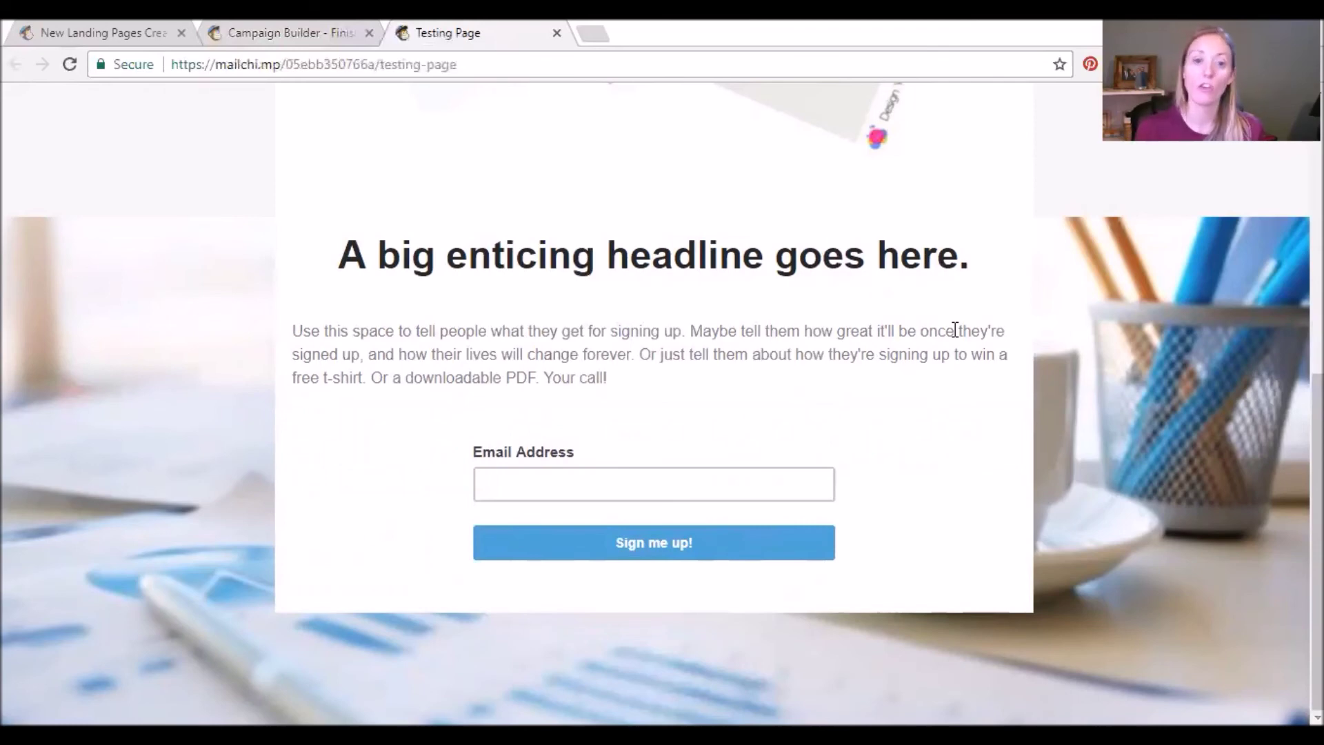
Step: Leave the Email Address field empty and click away to trigger 'This field is required.'
click(578, 483)
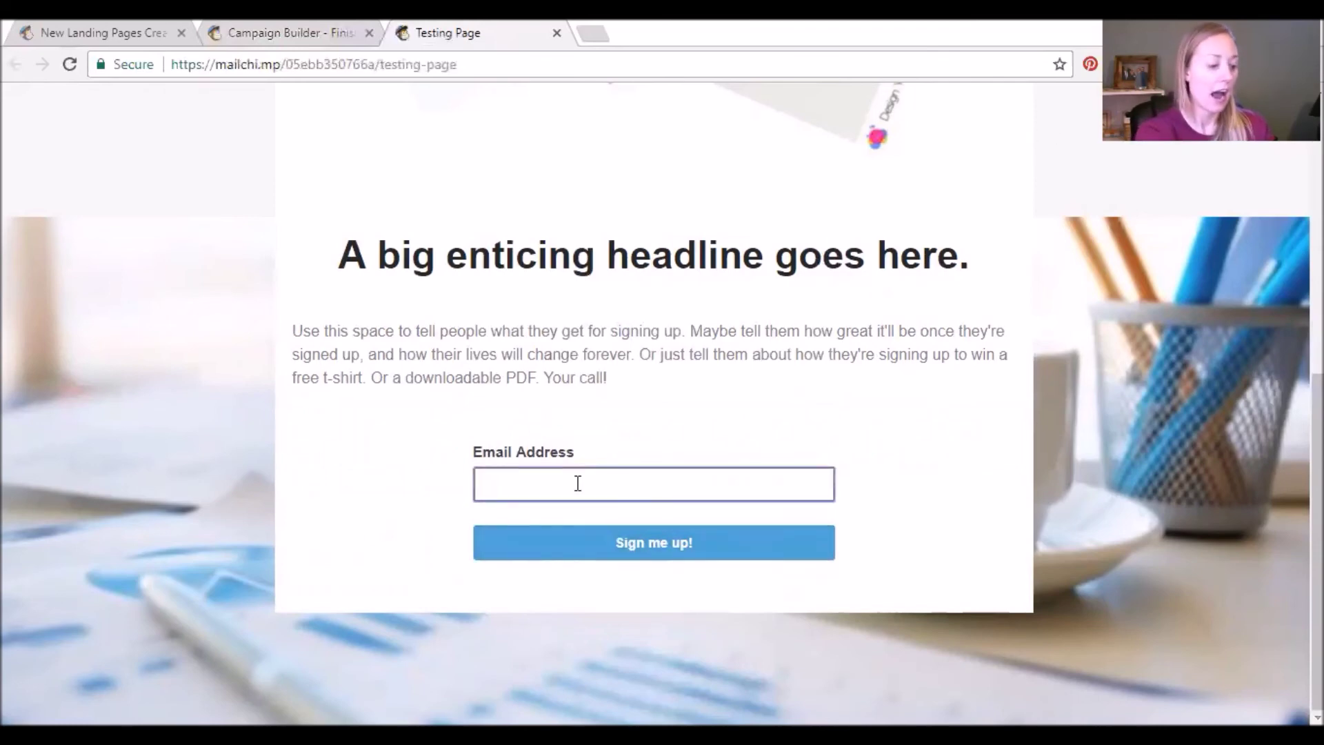
right_click(578, 485)
click(945, 494)
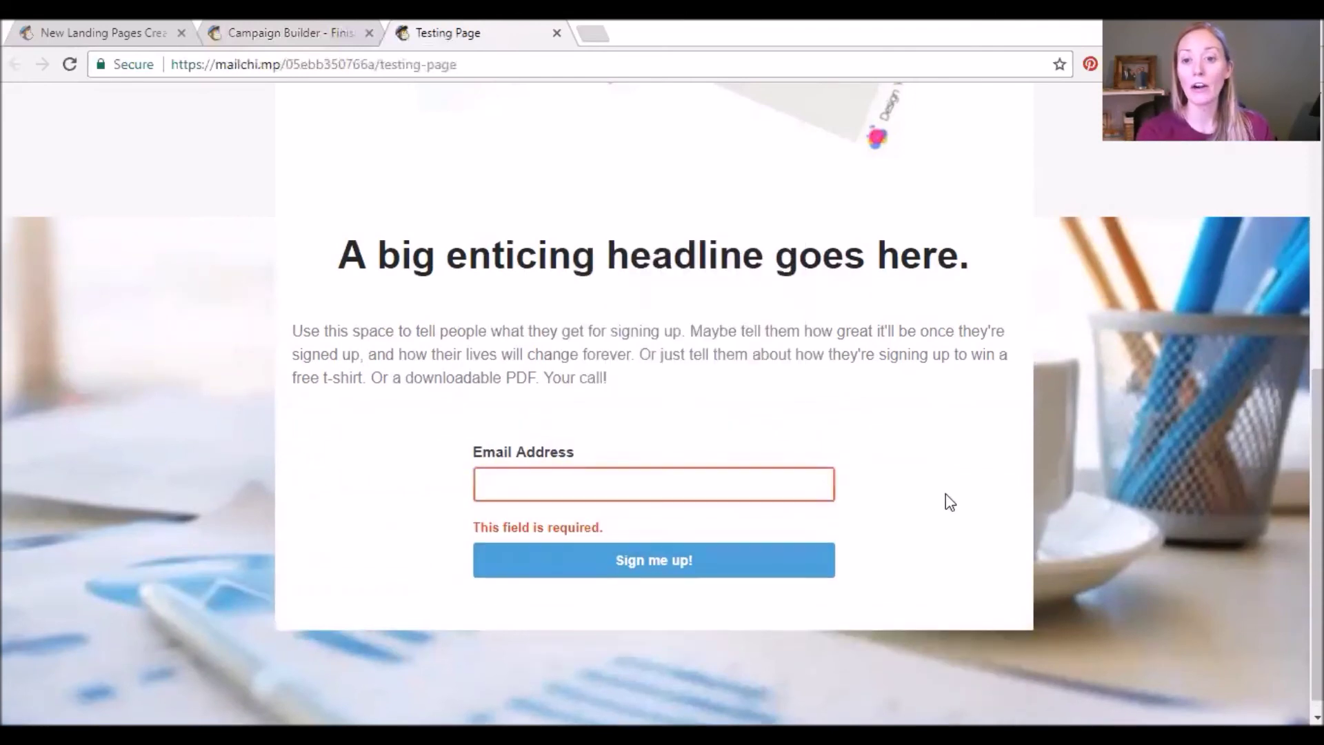